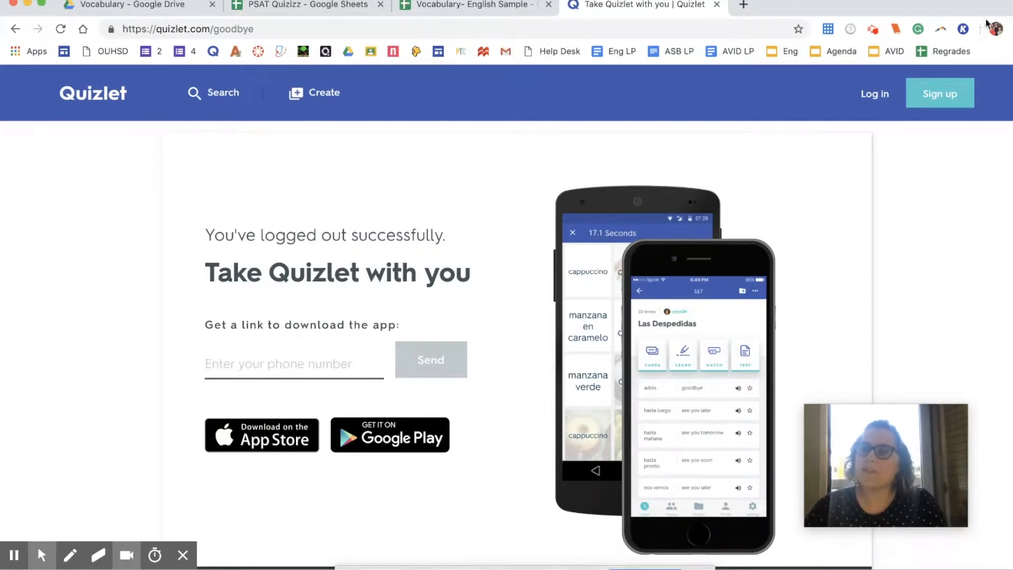
Step: Sign in to Quizlet using the browser's saved account details
left_click(874, 93)
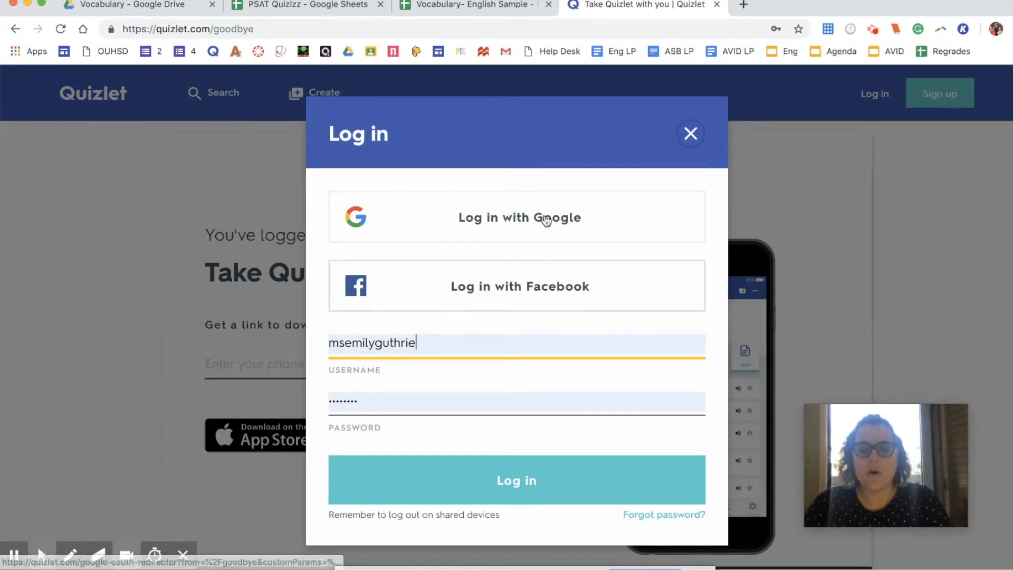
left_click(519, 484)
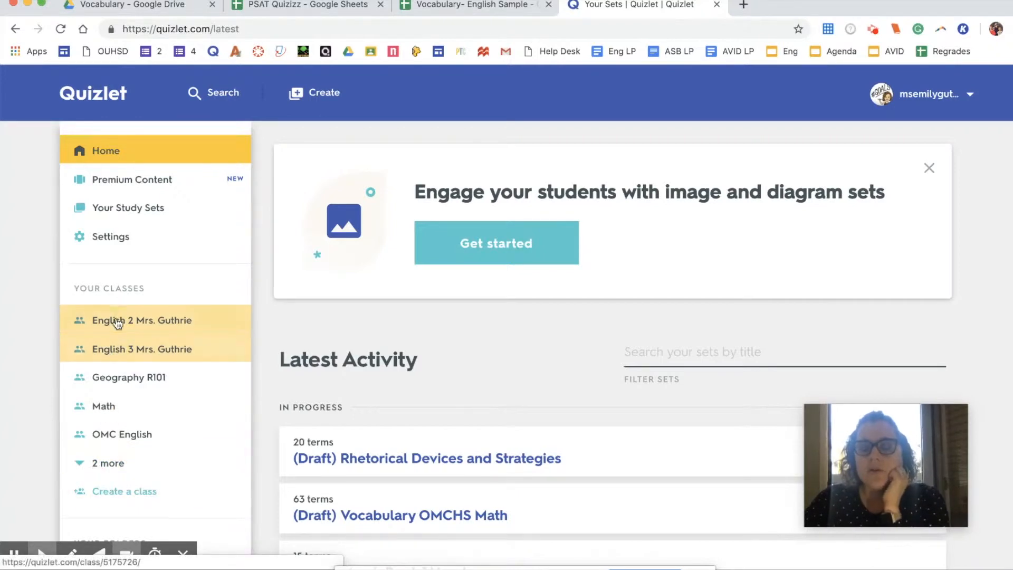
Step: Create a class named 'Test' assigned to Oxnard Middle College High School
left_click(108, 495)
type("t")
key("BackSpace")
type("TEst")
key("BackSpace")
key("BackSpace")
key("BackSpace")
type("est")
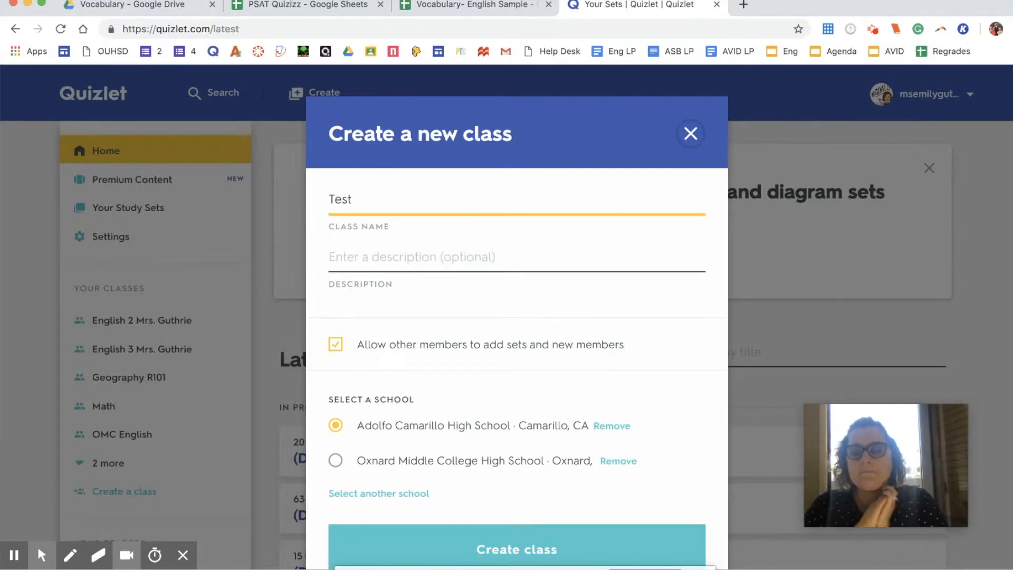
left_click(335, 460)
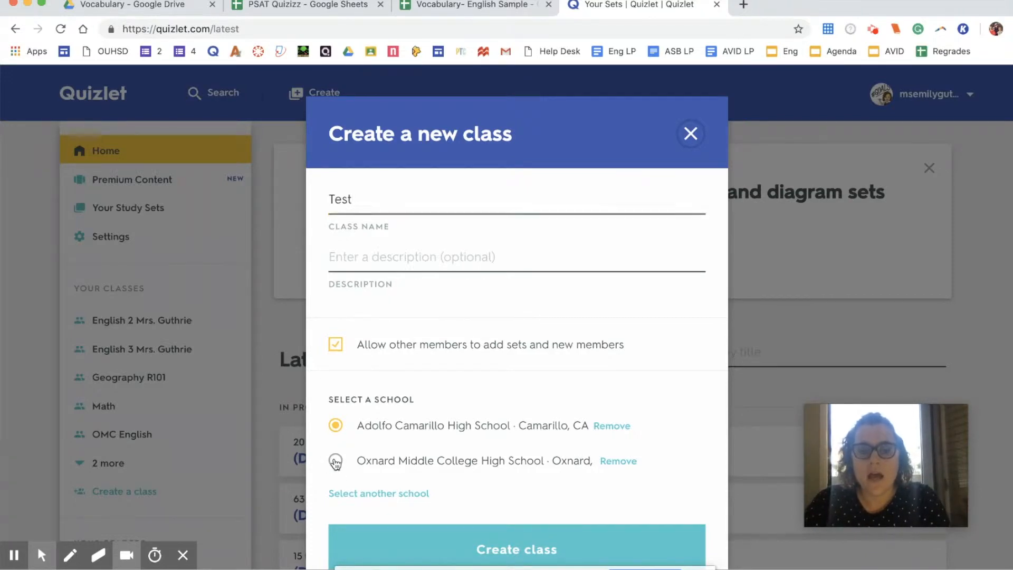
scroll(348, 474, "down", 2)
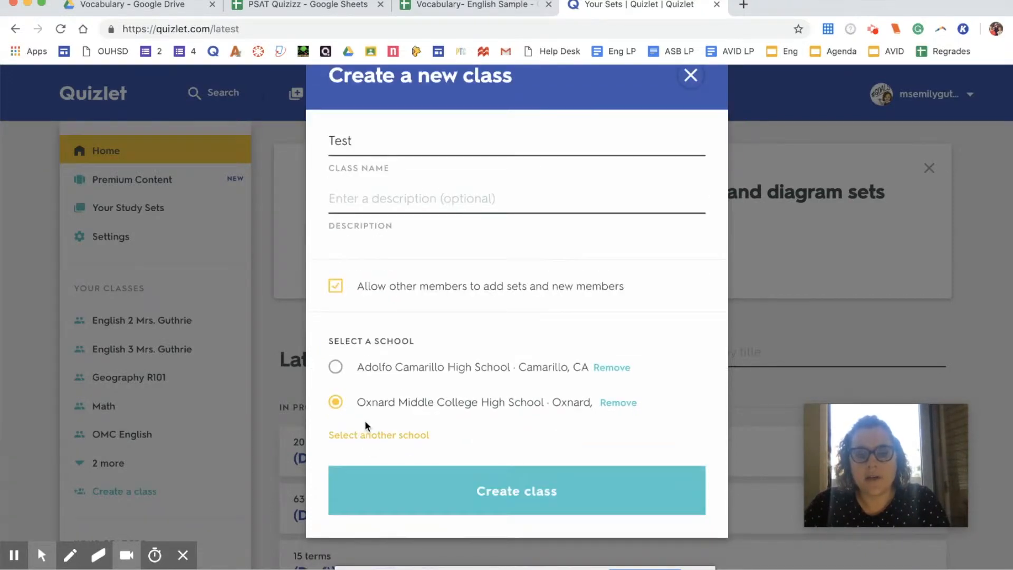
left_click(468, 486)
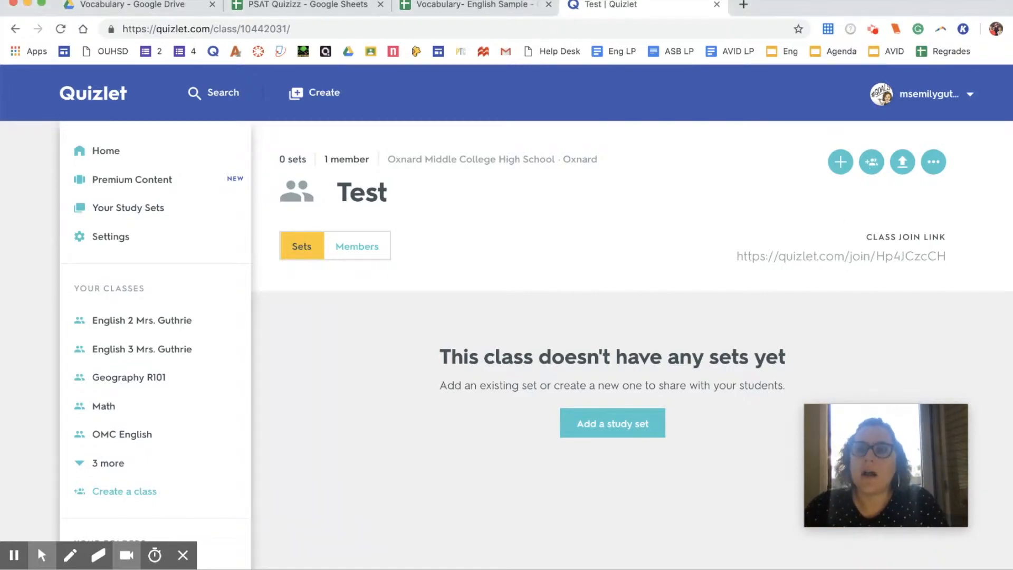
left_click(868, 156)
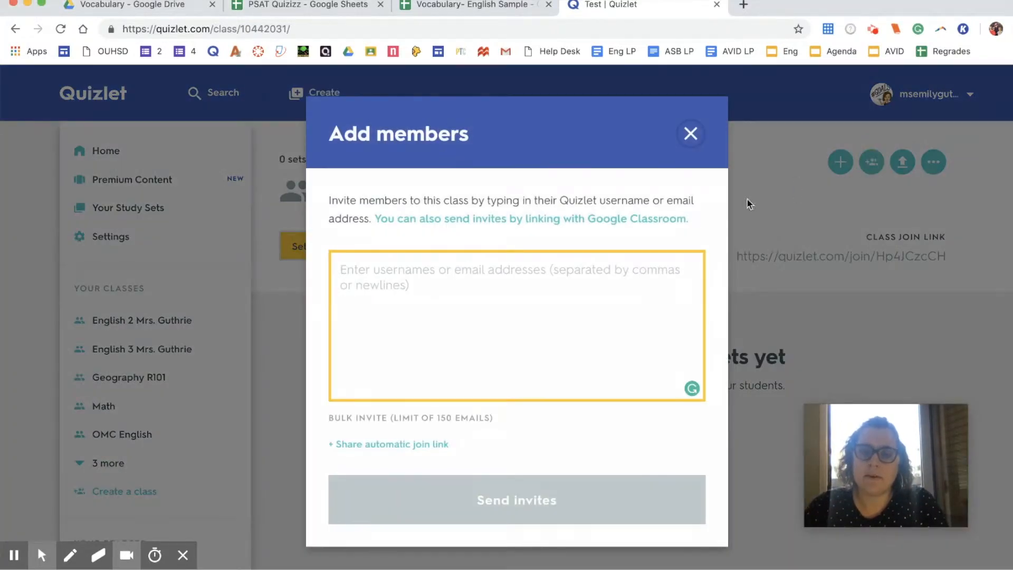
left_click(623, 226)
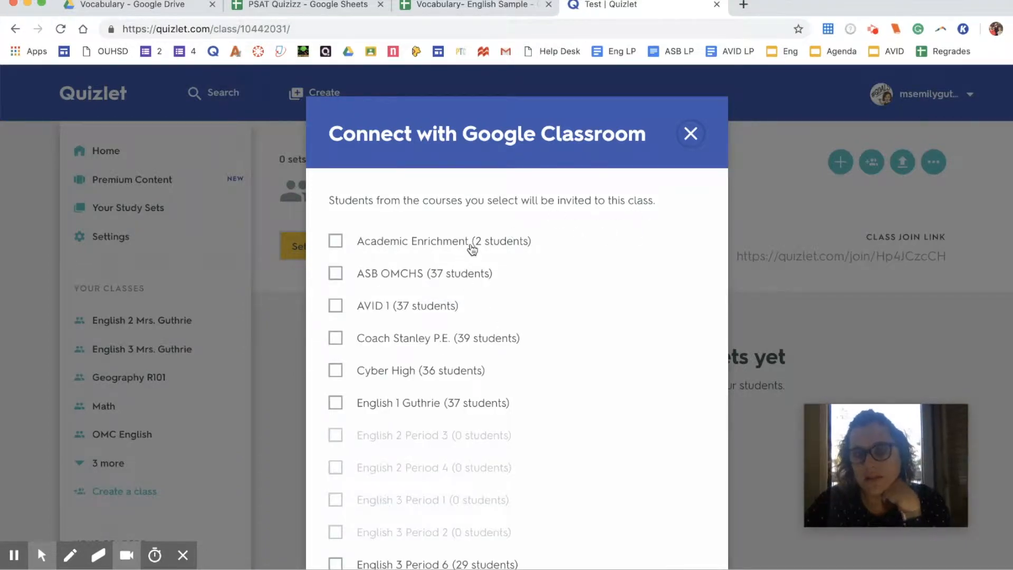
left_click(424, 401)
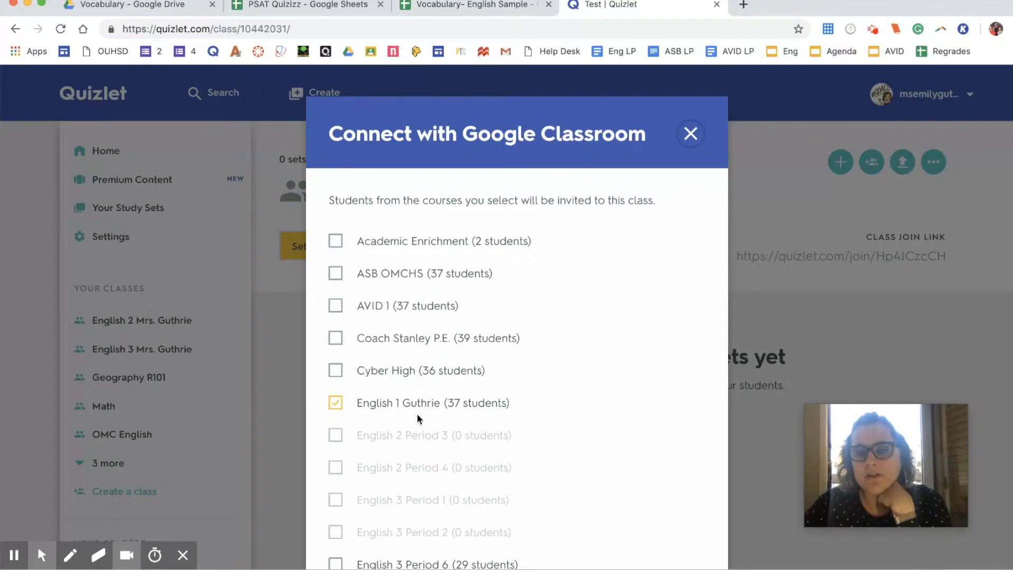
left_click(689, 135)
scroll(702, 266, "down", 1)
left_click(929, 157)
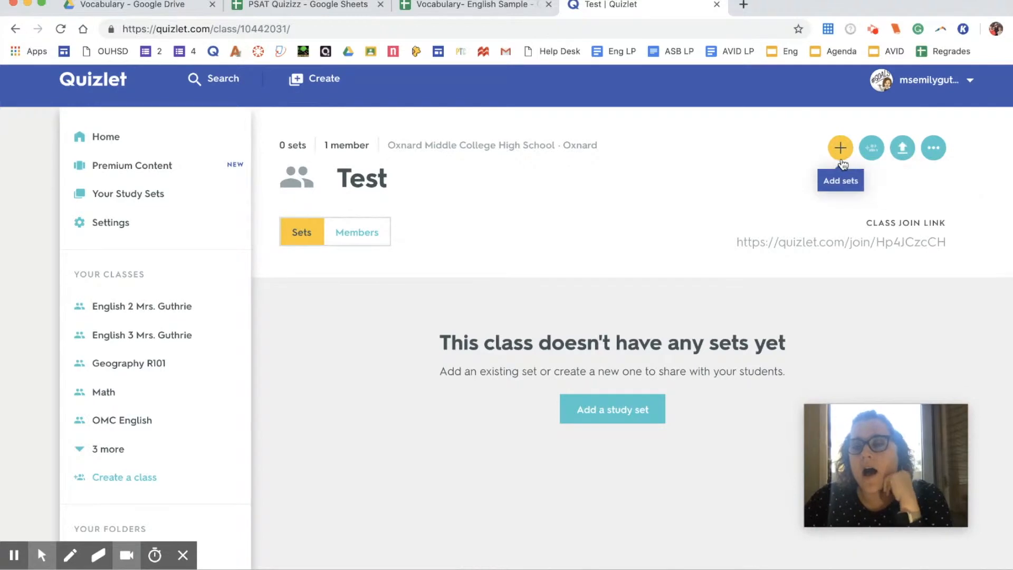
left_click(871, 149)
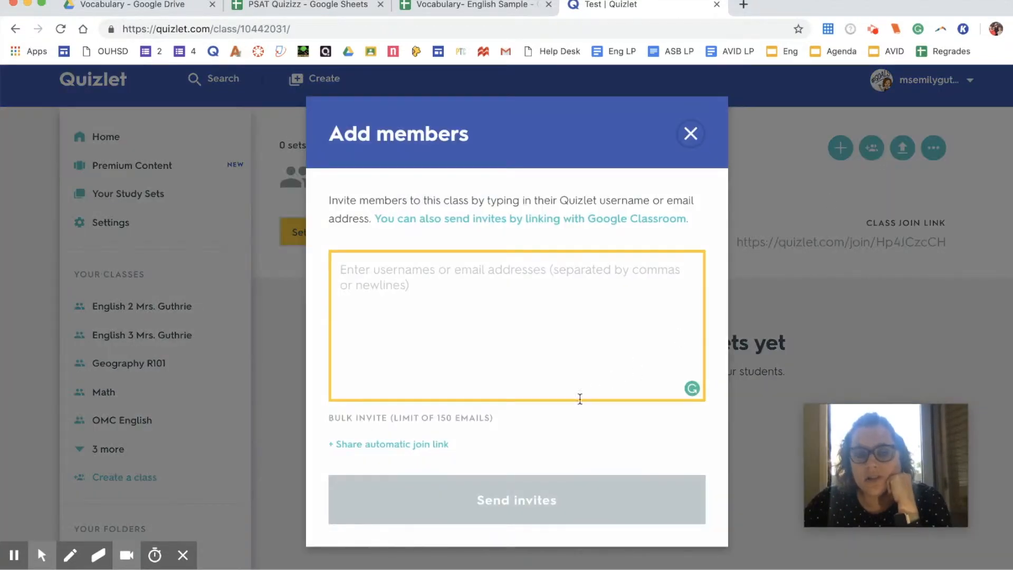
left_click(427, 449)
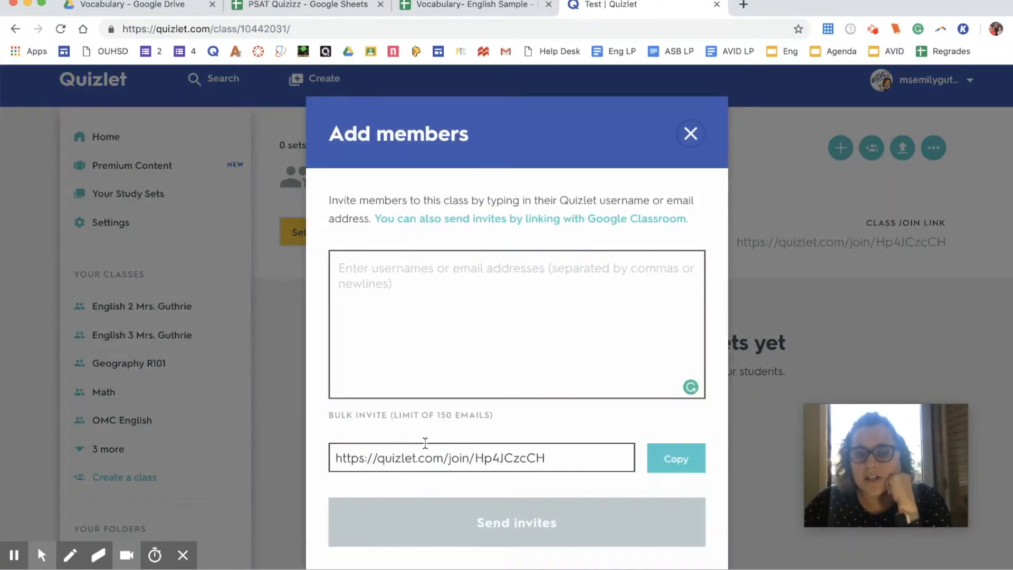
left_click(535, 458)
left_click(686, 150)
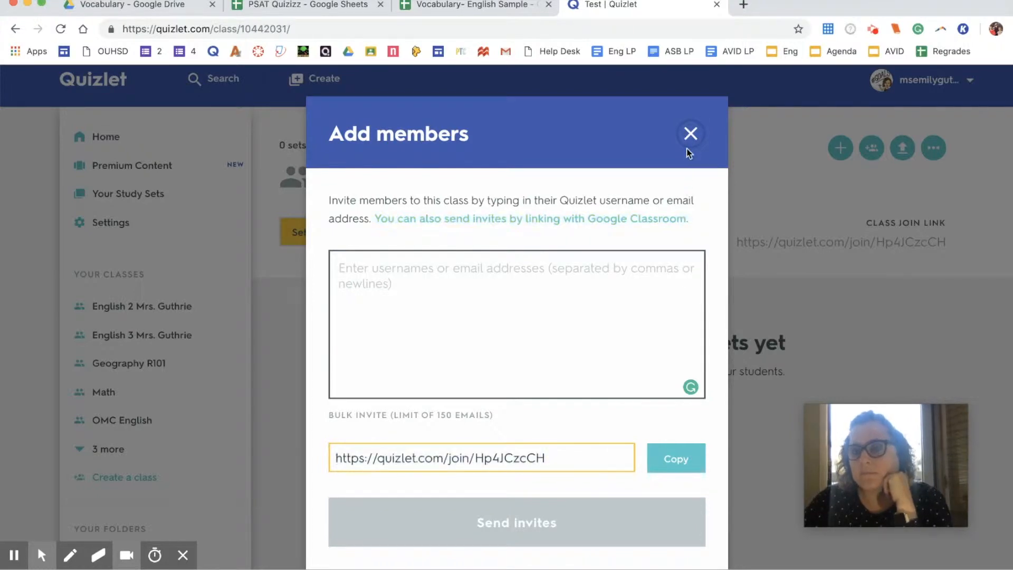
left_click(691, 134)
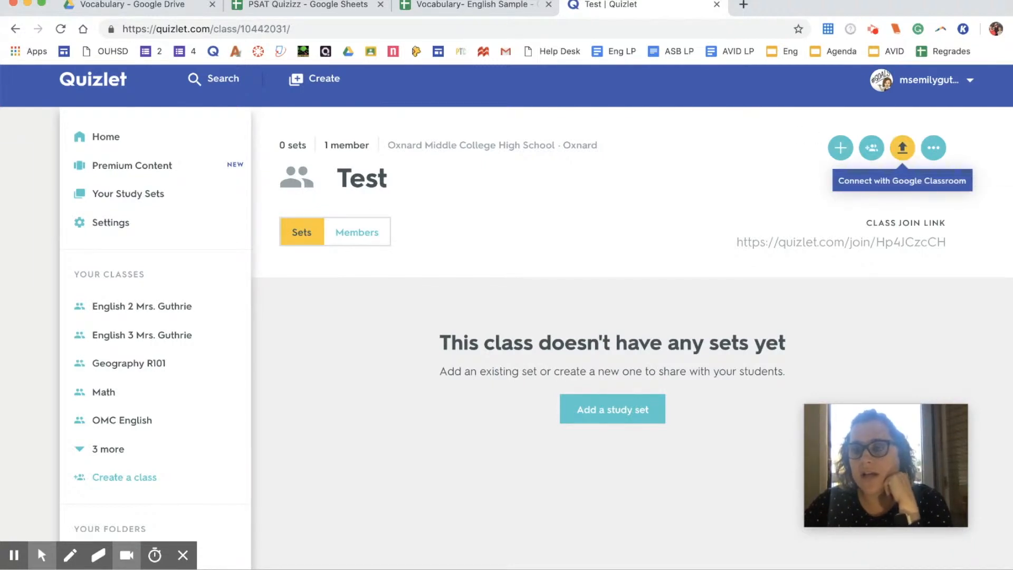
Step: Open the Add a set dialog for the Test class to see your existing sets
left_click(933, 151)
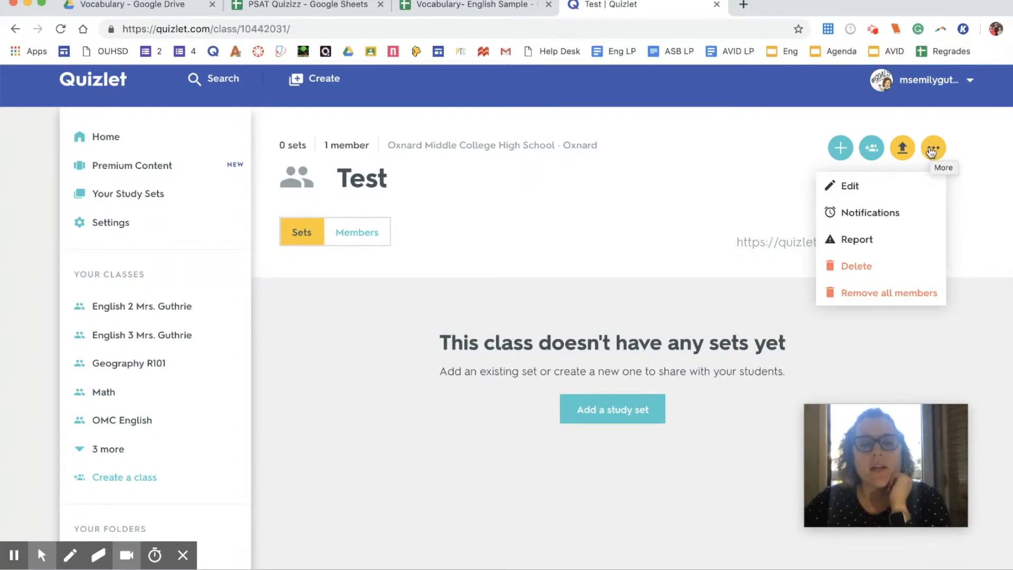
left_click(932, 150)
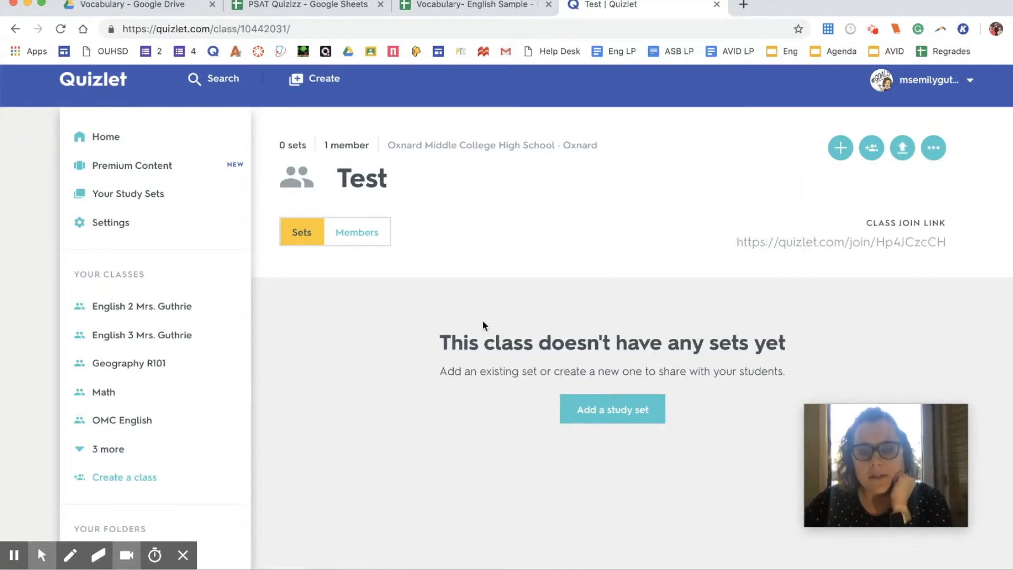
left_click(607, 406)
scroll(607, 401, "down", 2)
scroll(607, 401, "up", 2)
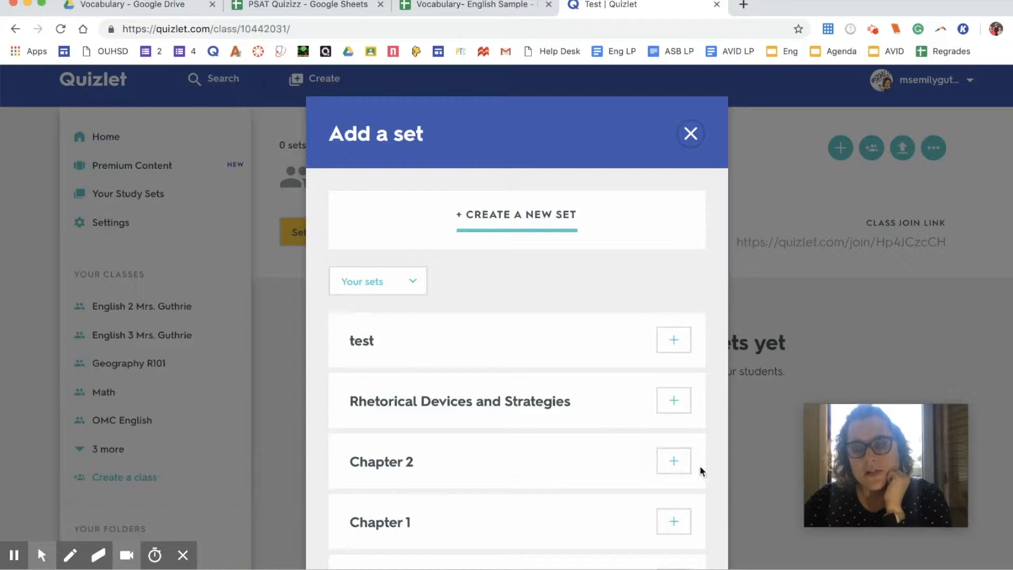
Step: Add Rhetorical Devices and Strategies to the Test class and open its 20-term page
left_click(673, 404)
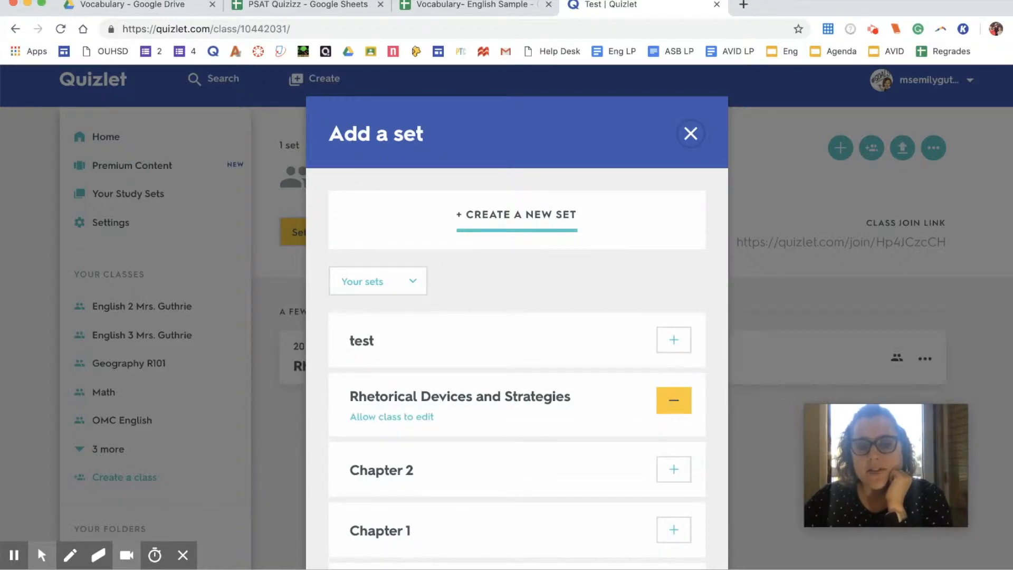
left_click(845, 296)
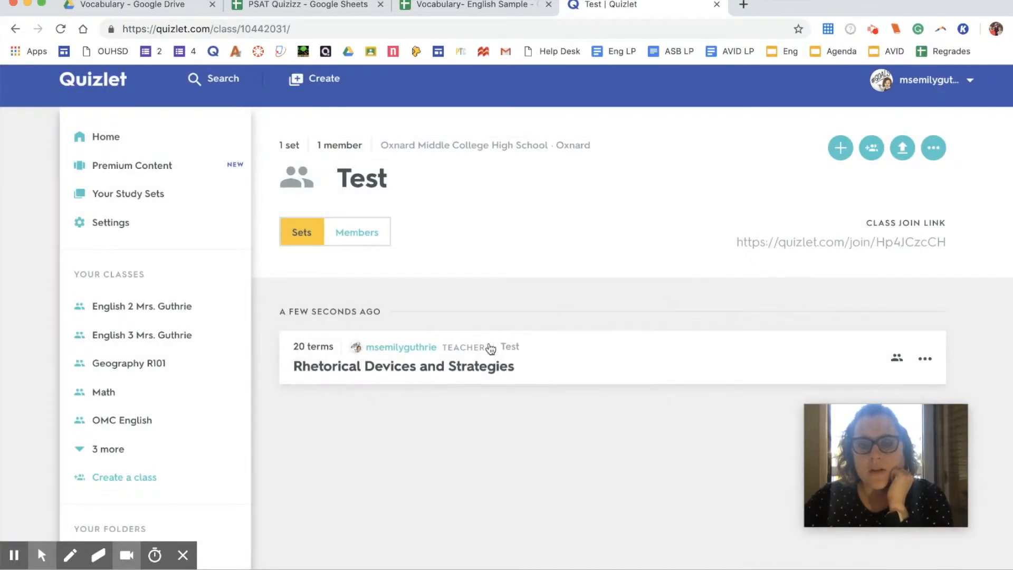
left_click(461, 369)
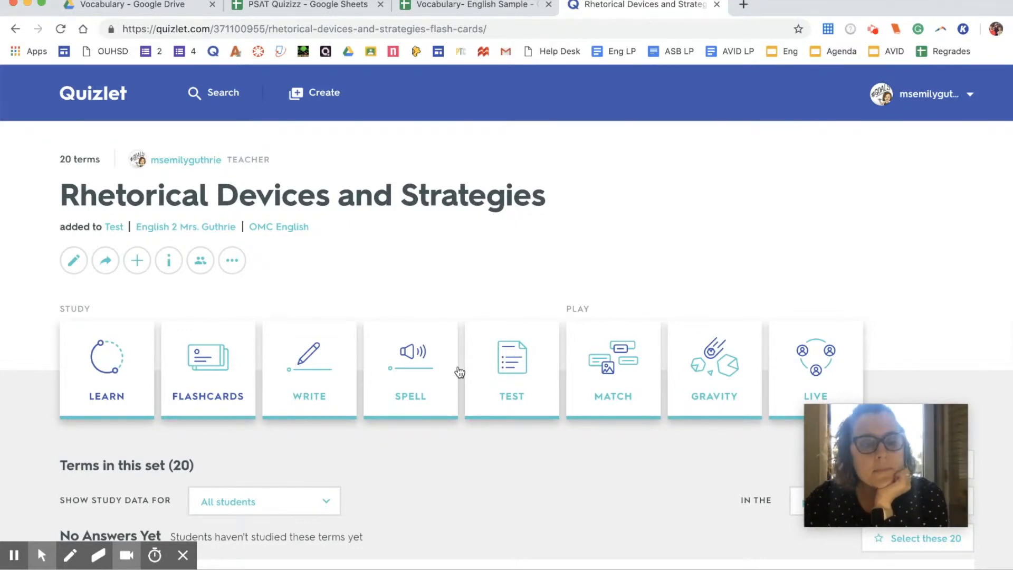
scroll(459, 372, "down", 1)
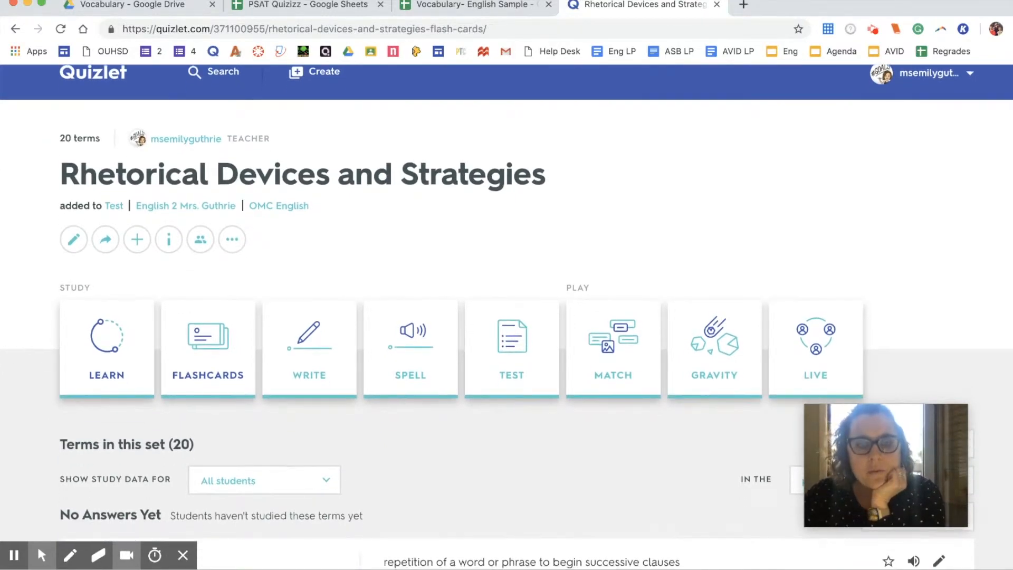
scroll(507, 317, "down", 8)
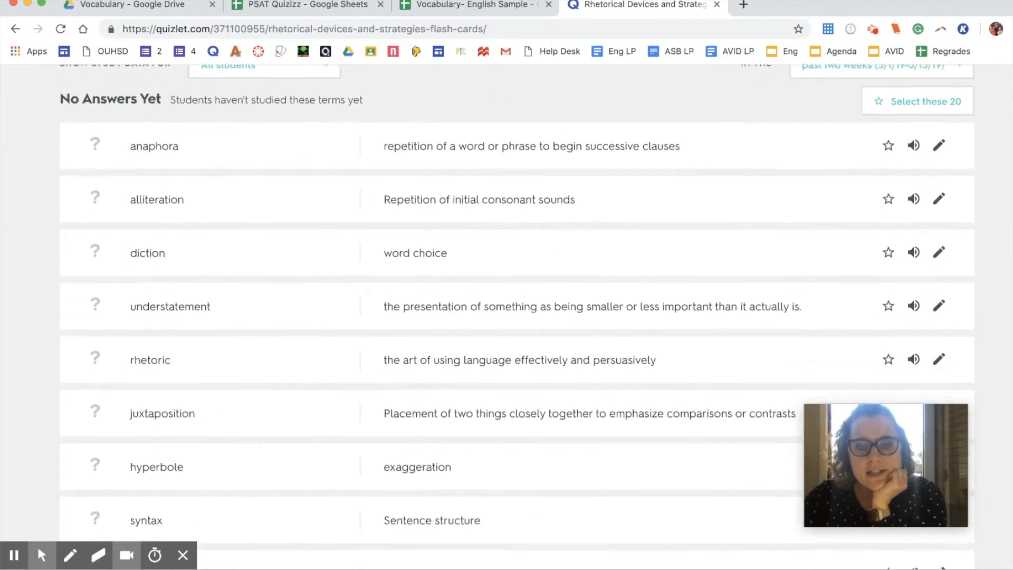
scroll(506, 316, "down", 5)
scroll(506, 316, "up", 10)
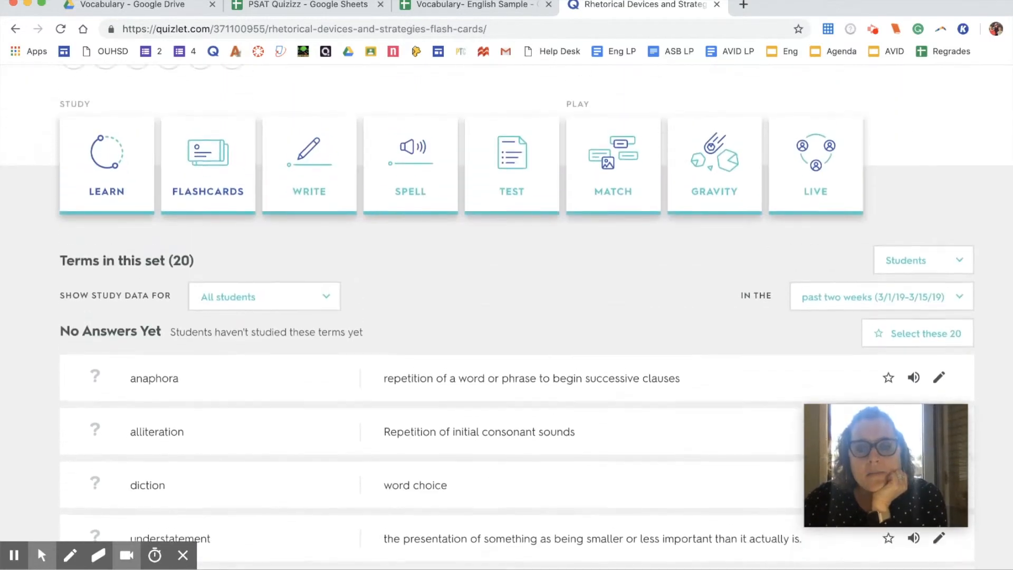
scroll(506, 317, "up", 4)
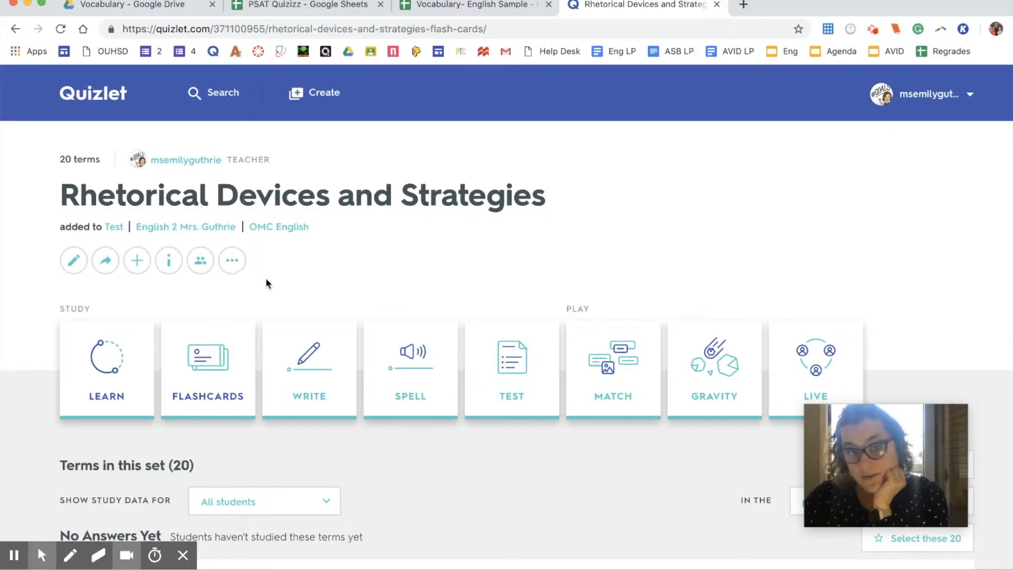
left_click(92, 376)
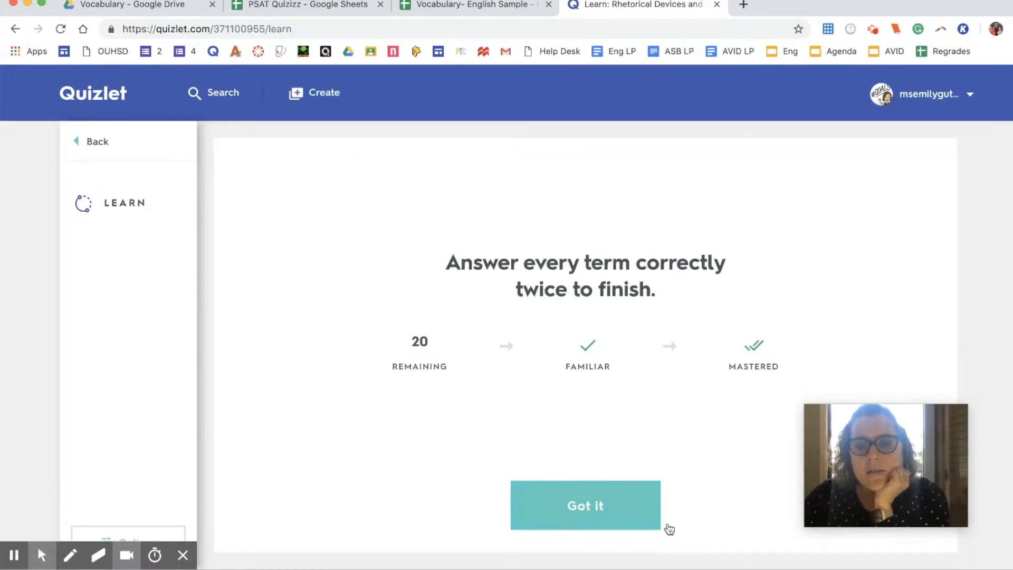
left_click(16, 29)
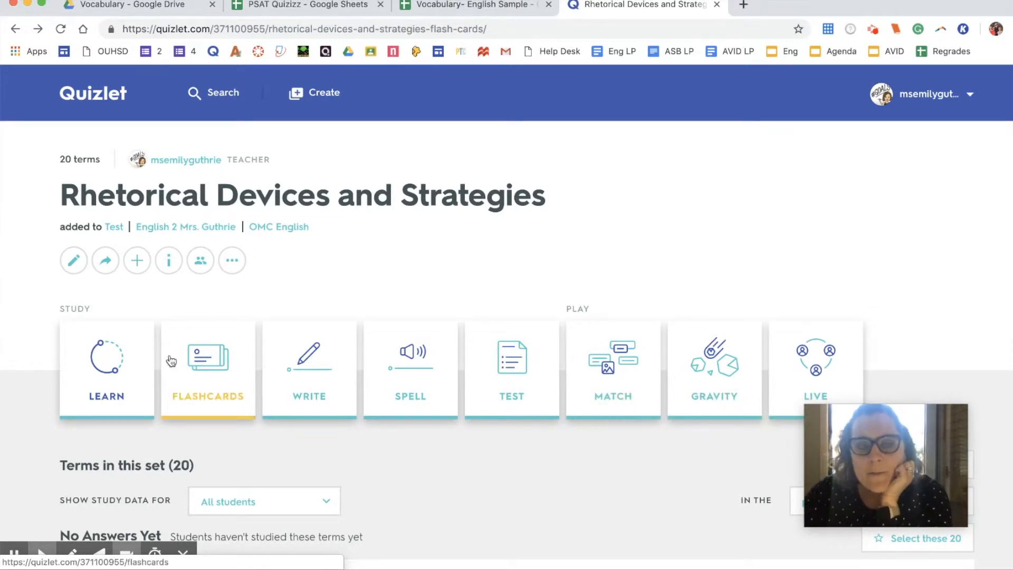
Step: Look through the set's 20 terms, then start a new blank study set
scroll(396, 425, "down", 5)
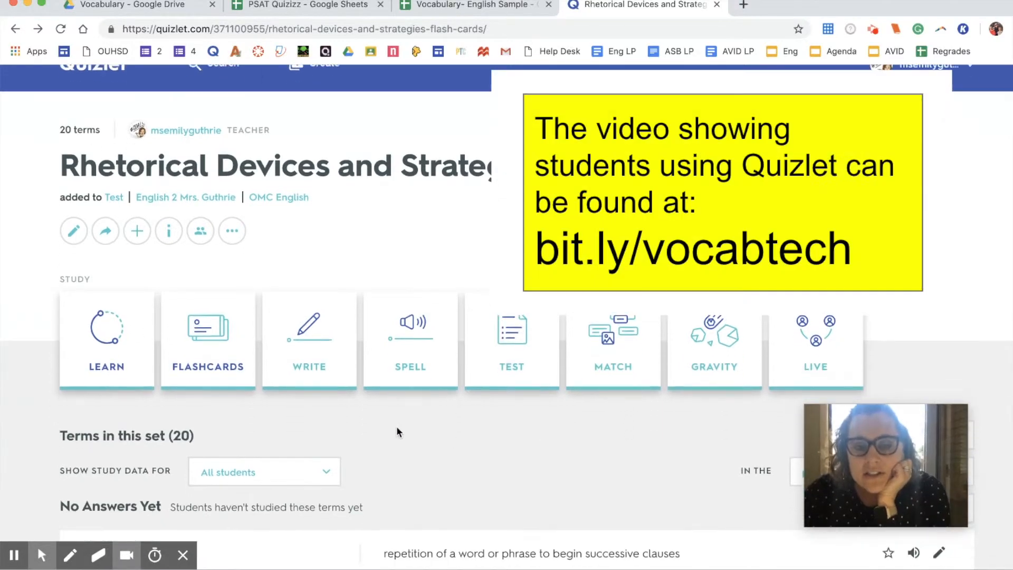
scroll(396, 426, "down", 2)
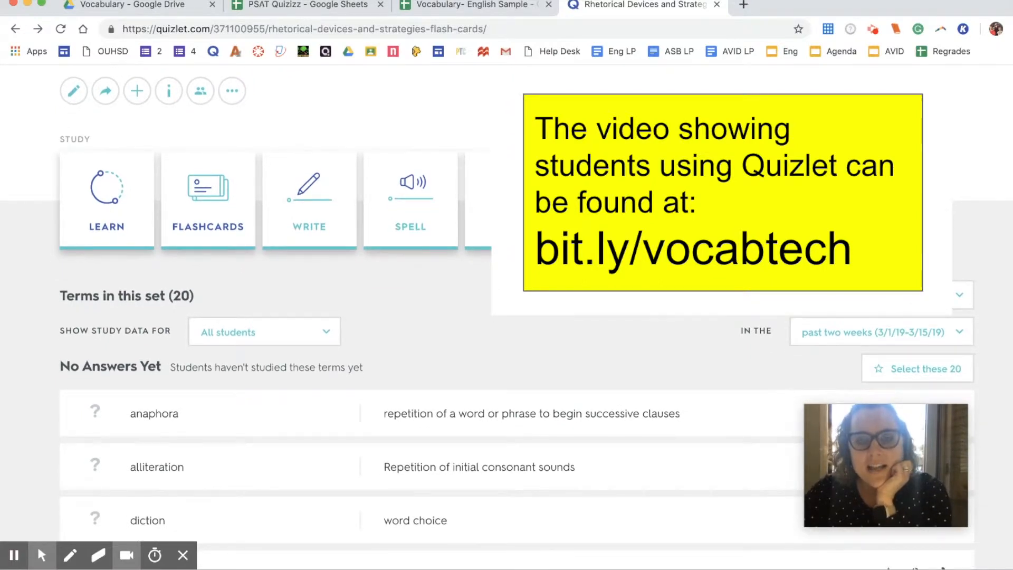
scroll(397, 425, "down", 1)
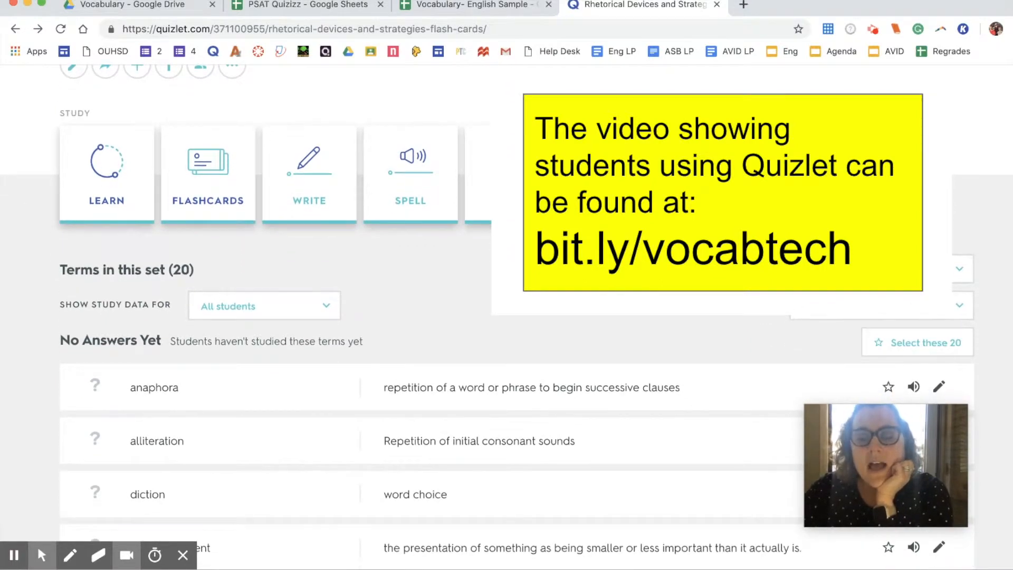
scroll(396, 426, "down", 1)
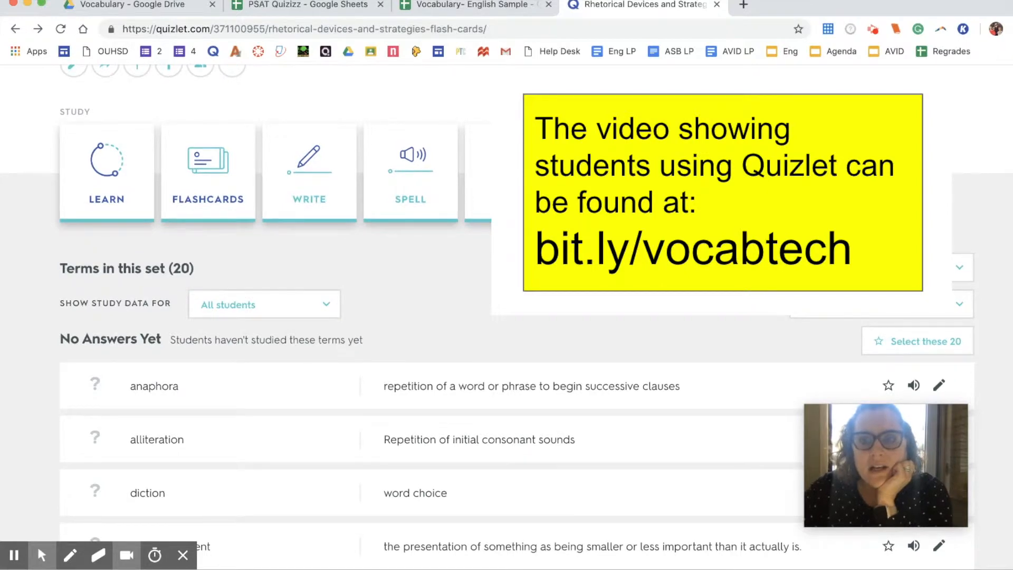
scroll(397, 425, "up", 5)
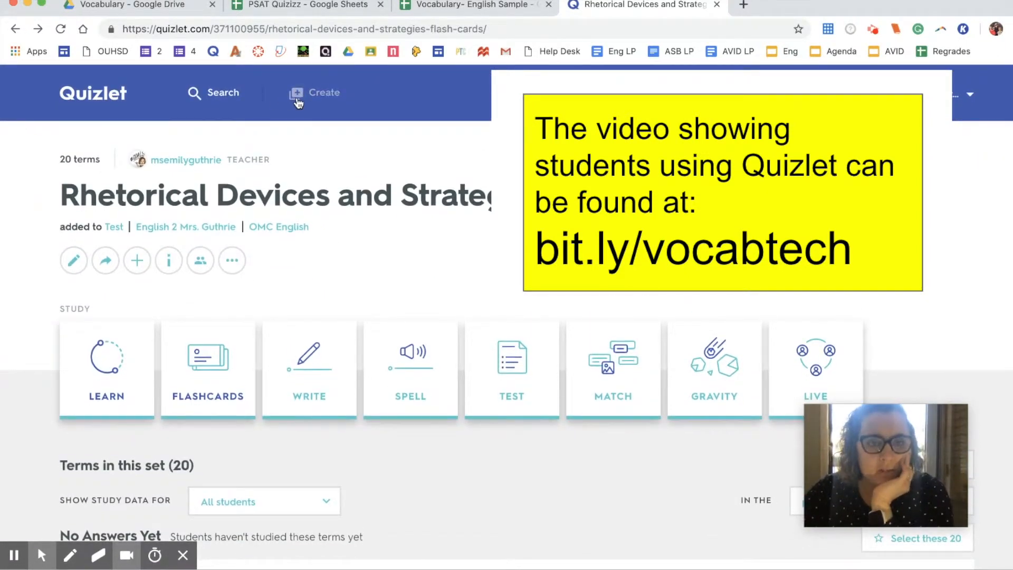
left_click(296, 99)
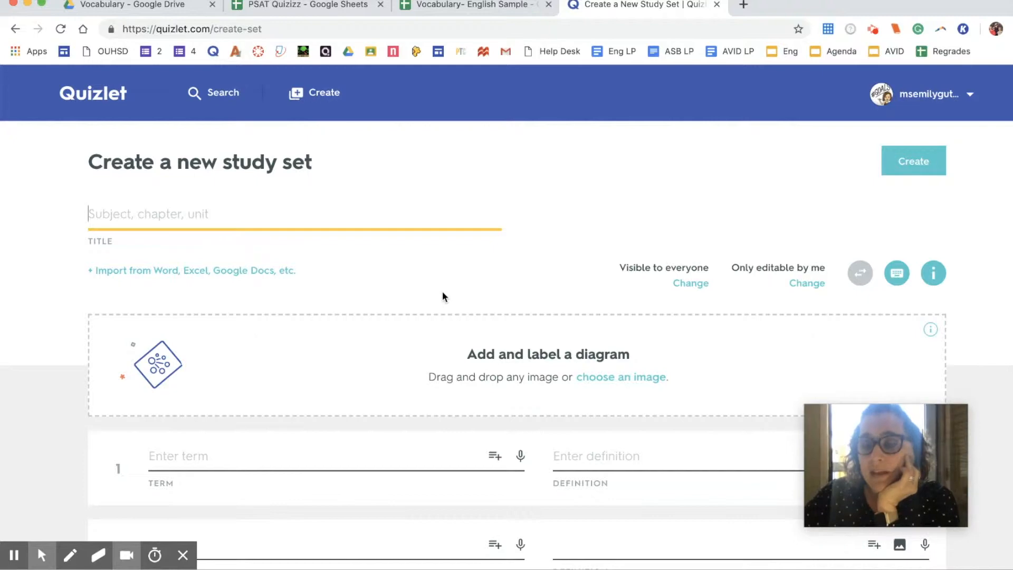
Step: Show the import box for pasting term and definition data into the new set
scroll(444, 288, "down", 3)
scroll(444, 288, "up", 3)
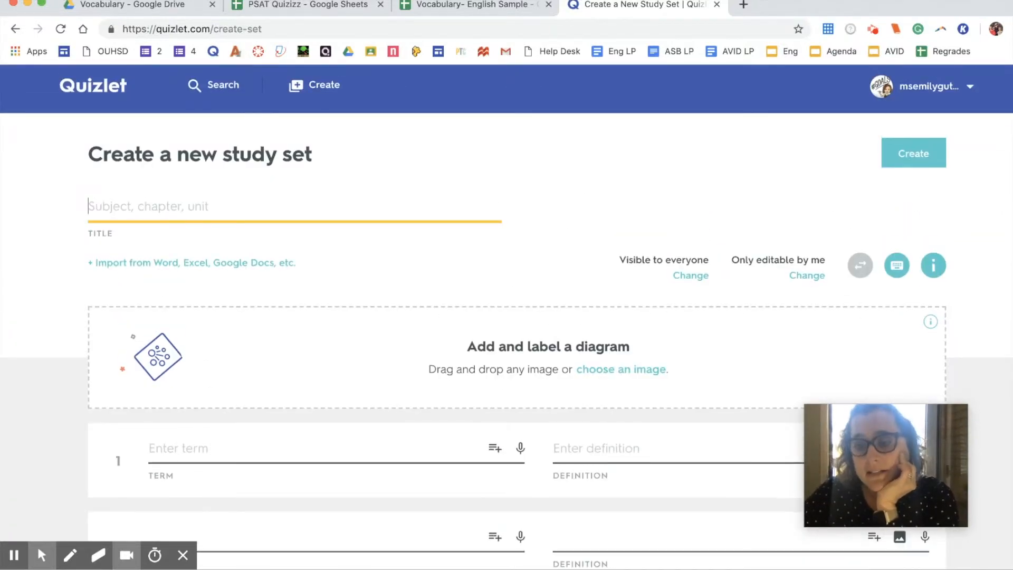
scroll(506, 316, "down", 8)
scroll(506, 317, "up", 8)
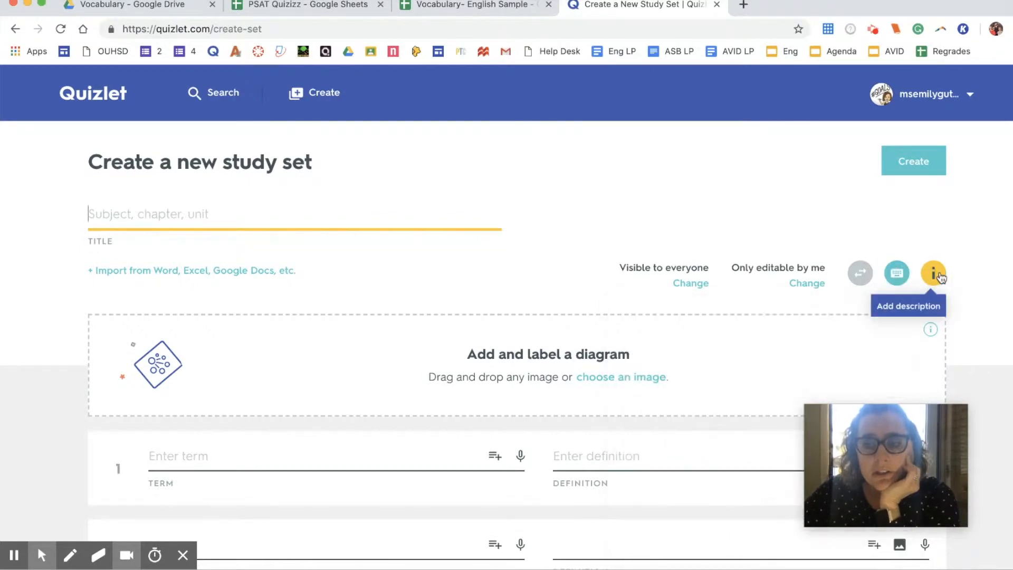
mouse_move(888, 273)
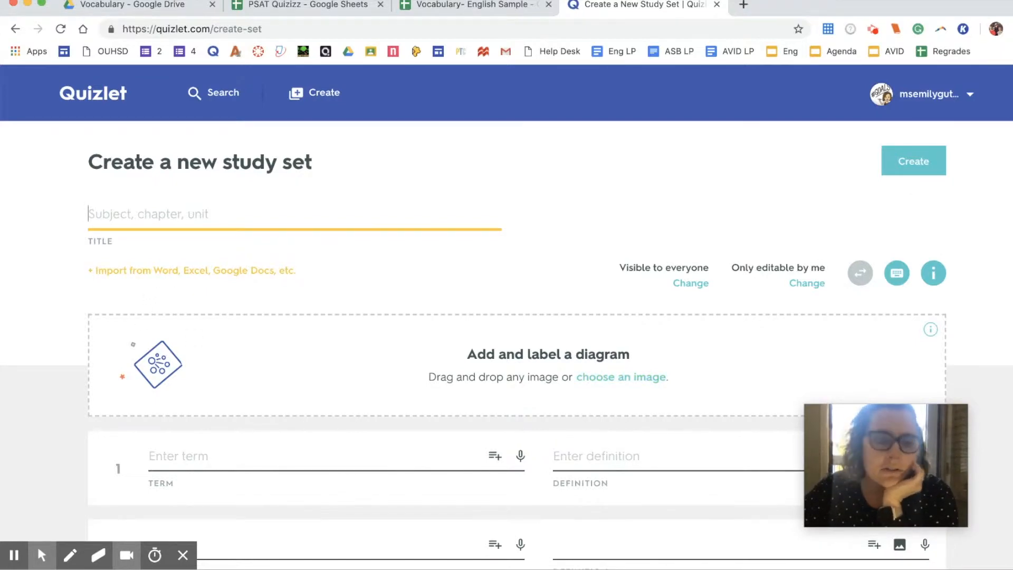
left_click(172, 274)
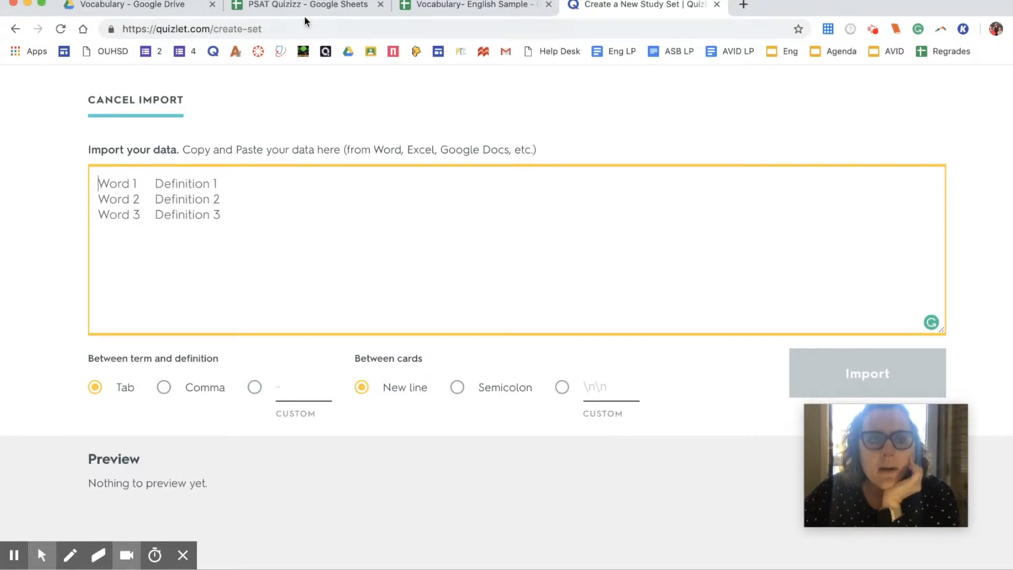
Step: Copy cells A1:B25 from sheet 1.4 of Vocabulary- English Sample, then return to Quizlet
left_click(421, 6)
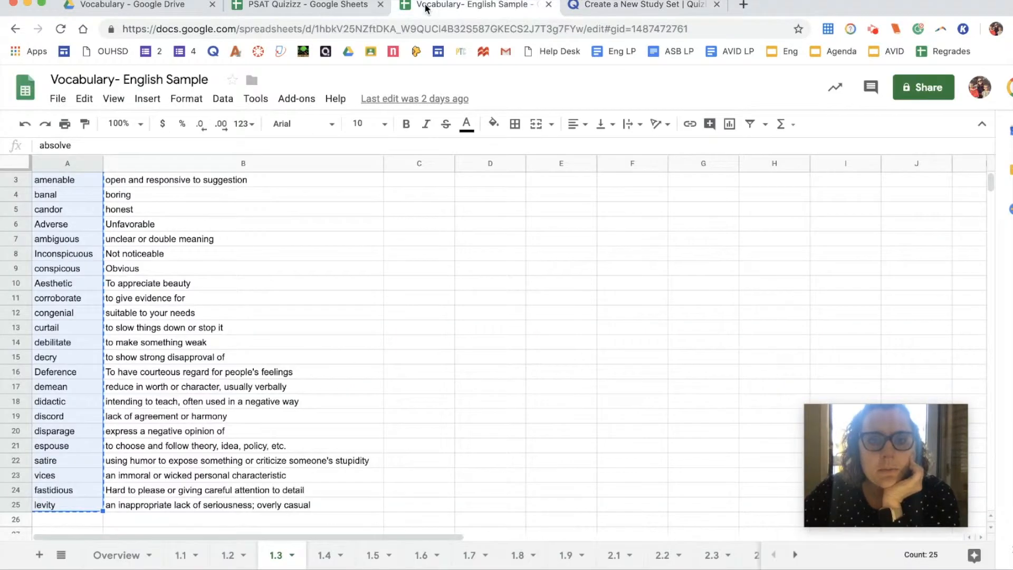
left_click(228, 186)
left_click(327, 554)
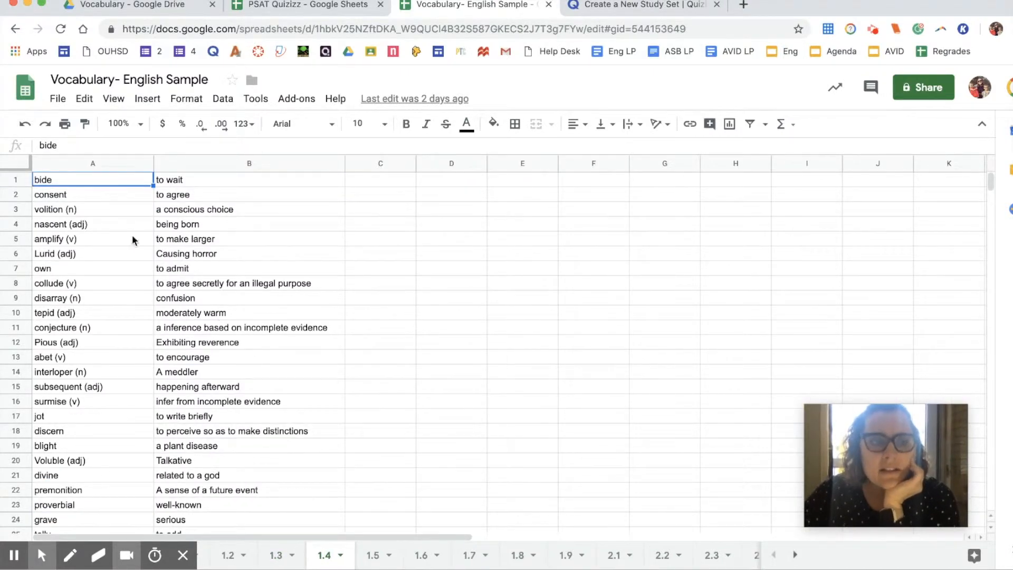
left_click_drag(90, 180, 232, 469)
key("ctrl+c")
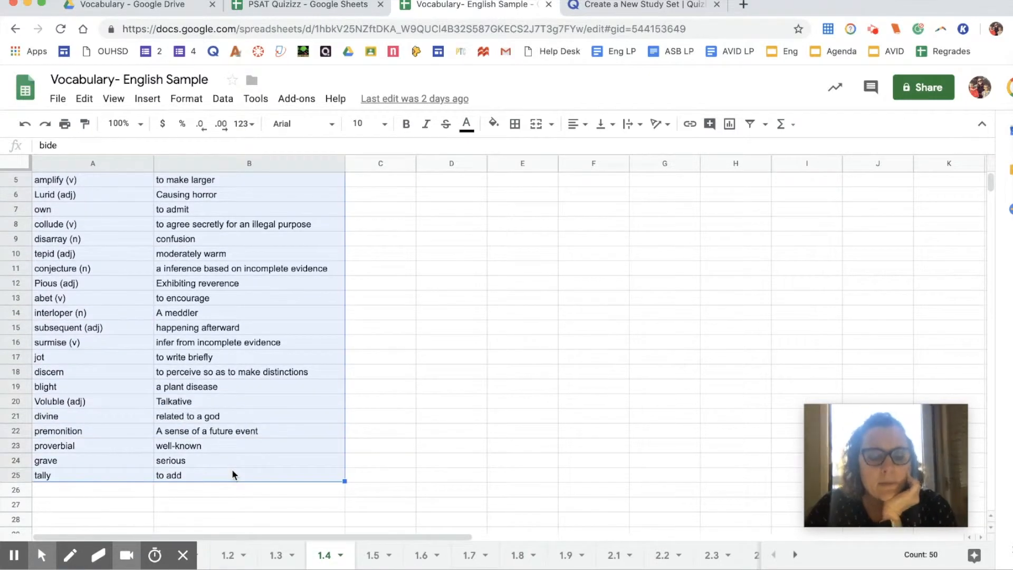
left_click(624, 8)
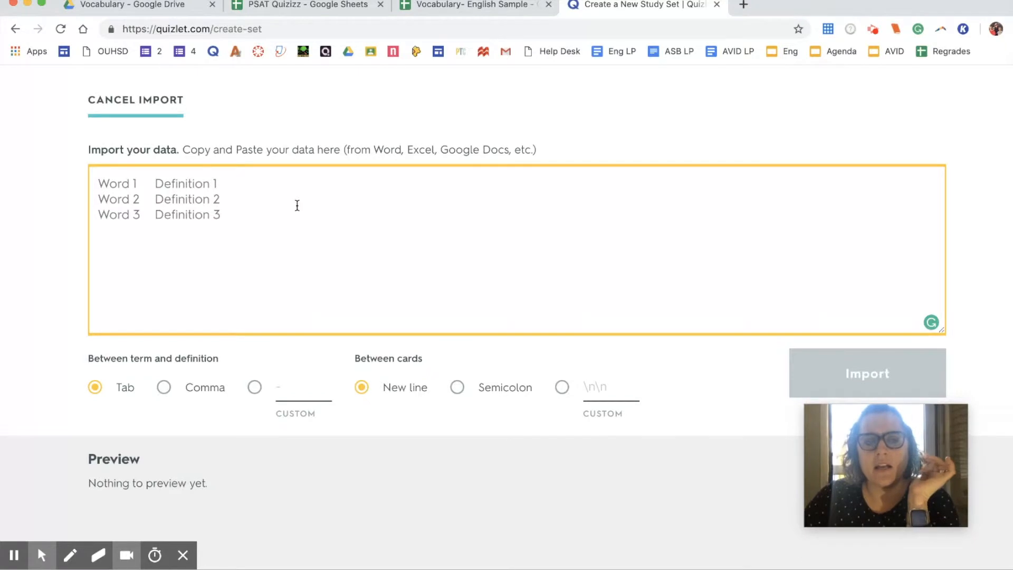
Step: Paste the 25 vocabulary rows into the import box and turn them into cards
key("super+v")
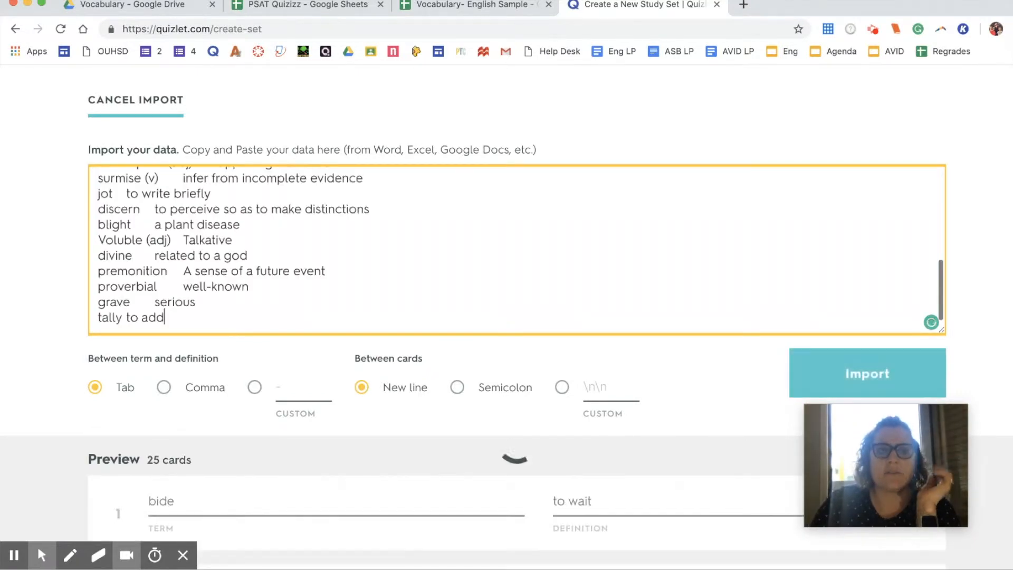
scroll(390, 362, "down", 3)
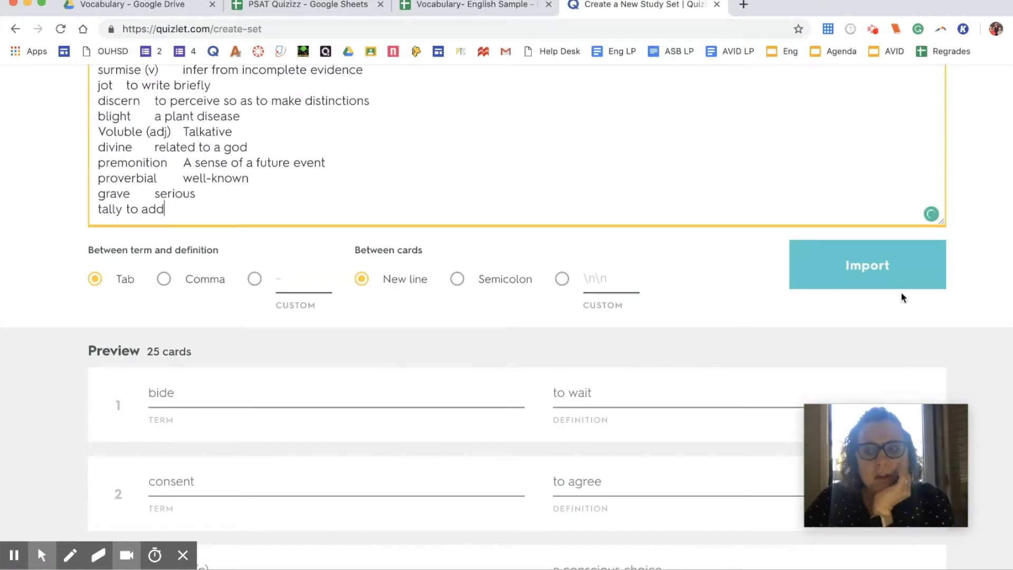
left_click(912, 280)
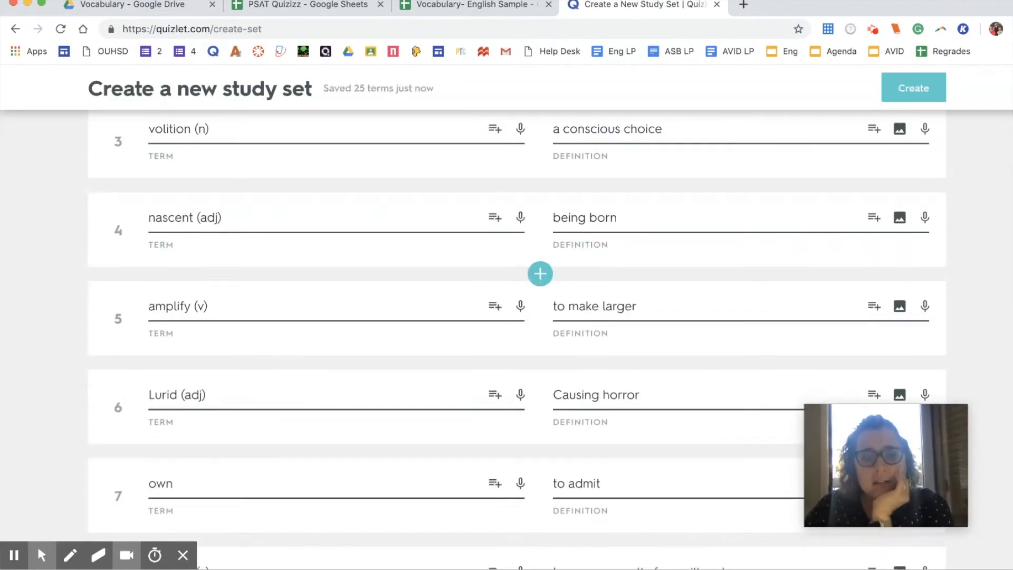
scroll(863, 314, "down", 20)
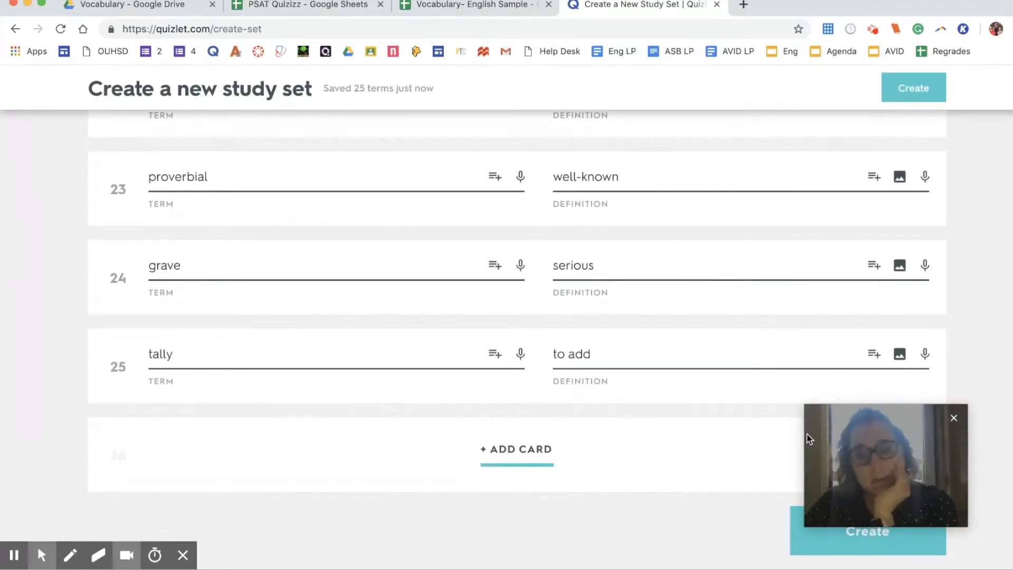
left_click(882, 552)
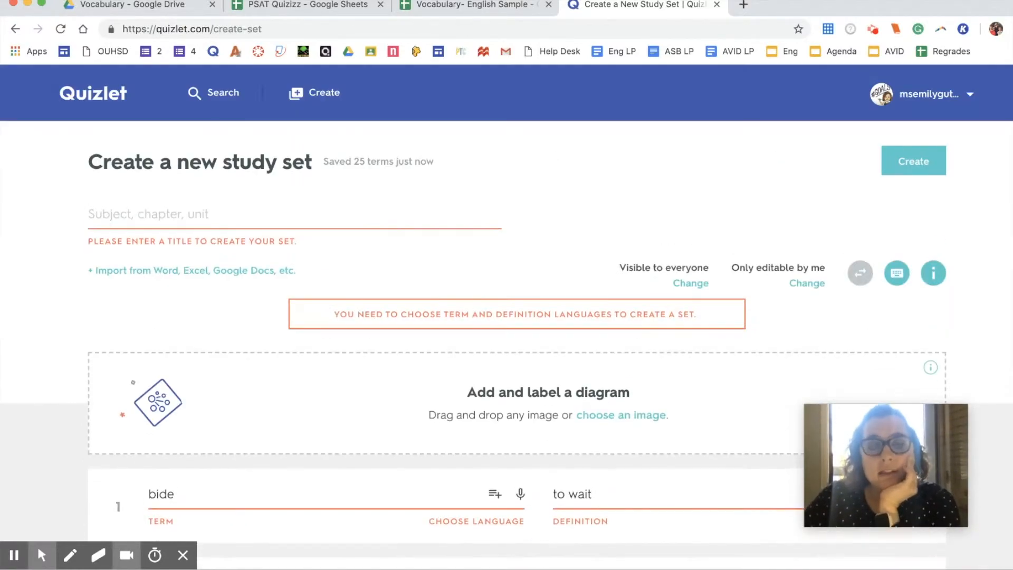
Step: Title the set PSAT and set the term language to English
left_click(286, 212)
type("PSAT")
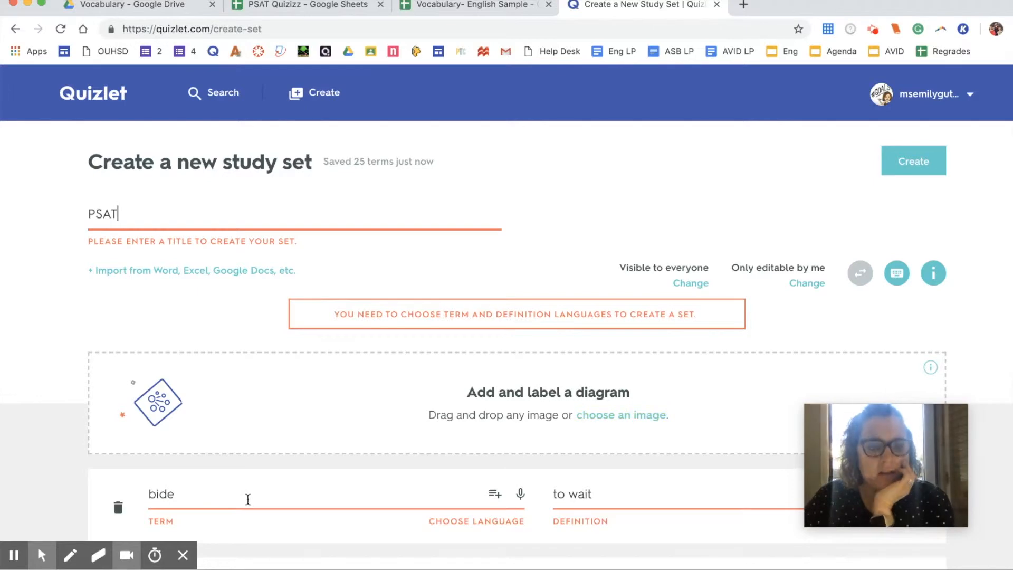
scroll(245, 493, "down", 4)
left_click(445, 326)
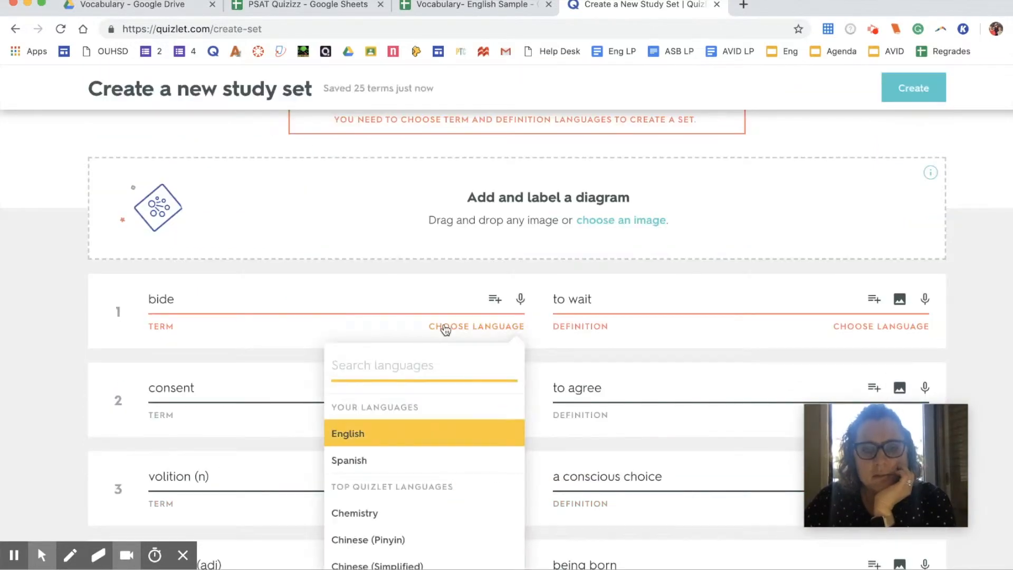
left_click(448, 434)
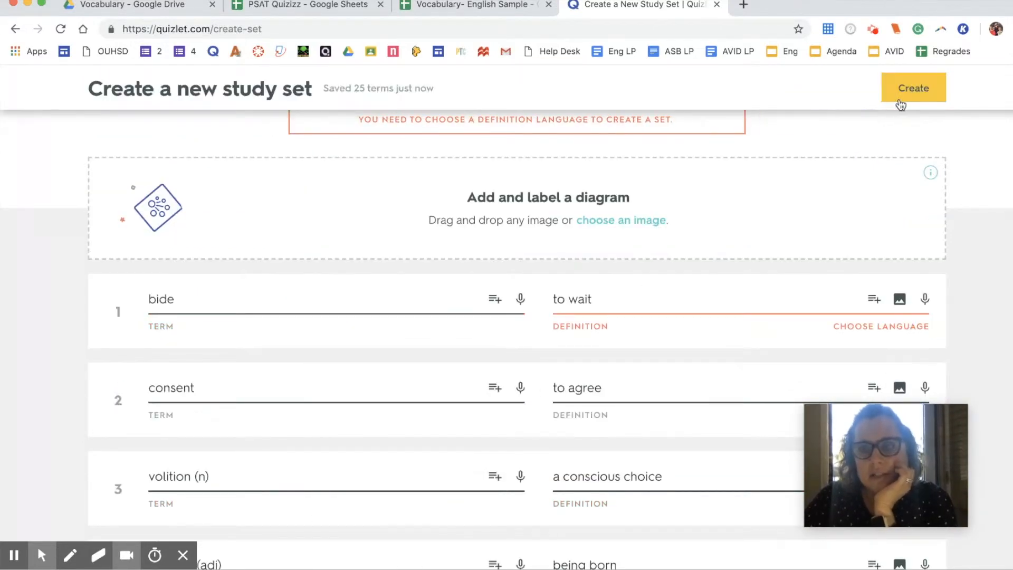
left_click(899, 100)
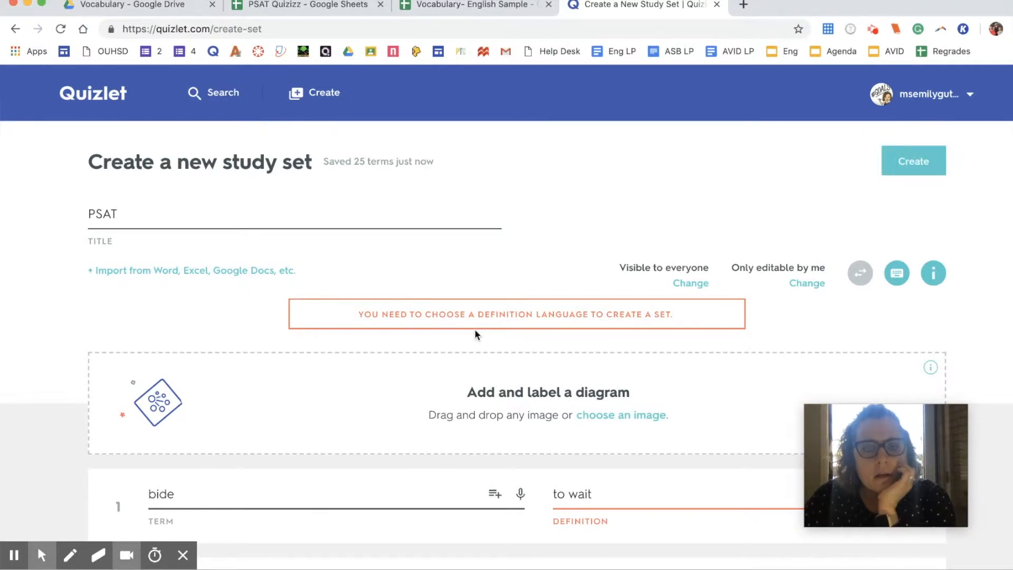
Step: Set the definition language to English and create the PSAT set
scroll(461, 394, "up", 3)
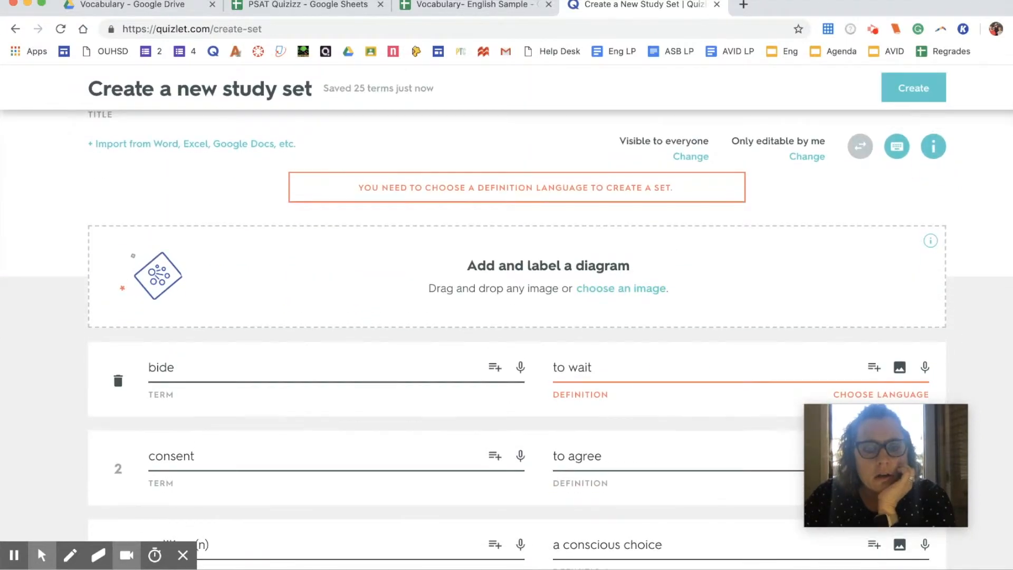
scroll(460, 394, "down", 1)
scroll(461, 394, "down", 2)
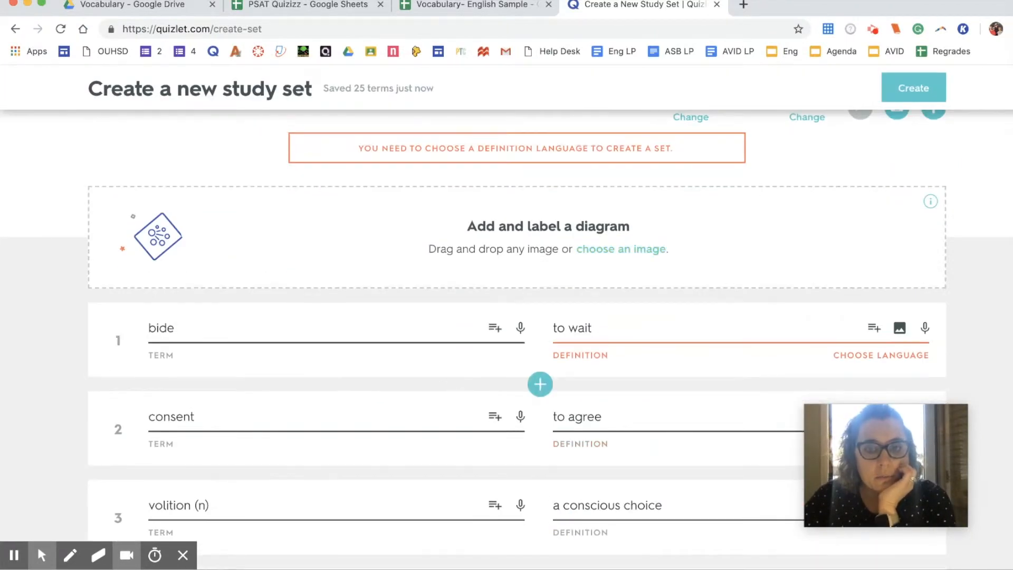
left_click(907, 88)
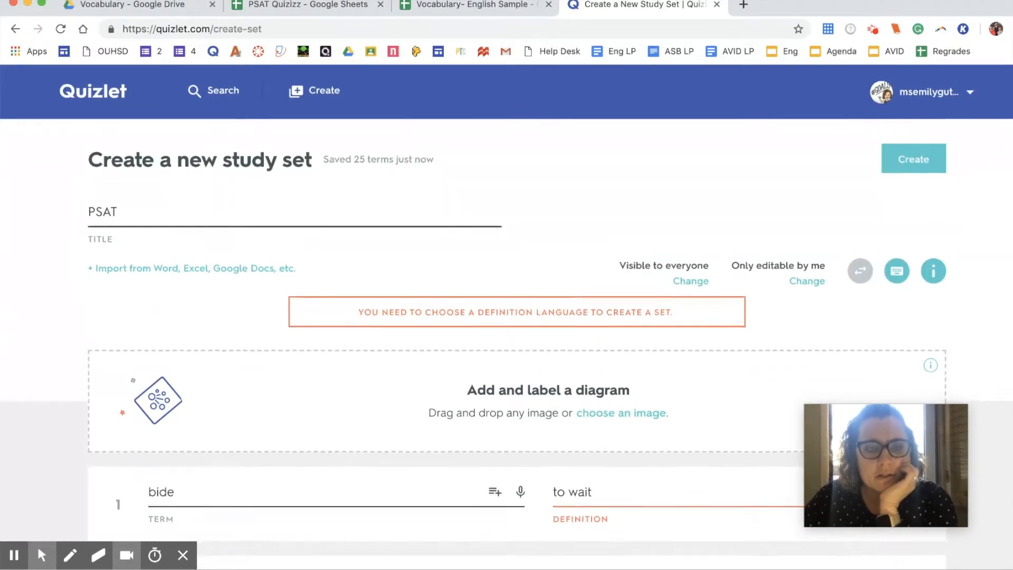
scroll(541, 318, "down", 3)
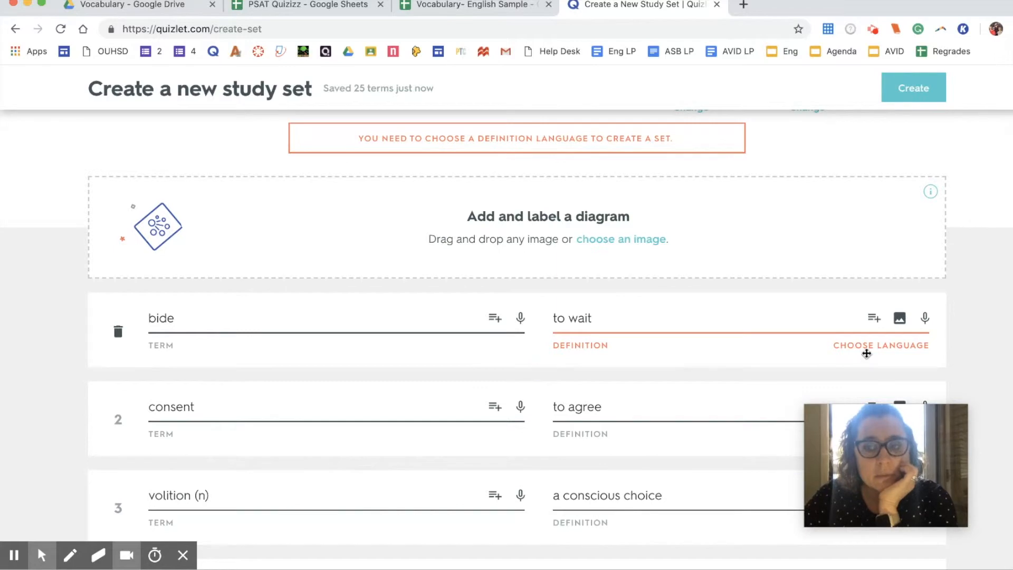
left_click(865, 349)
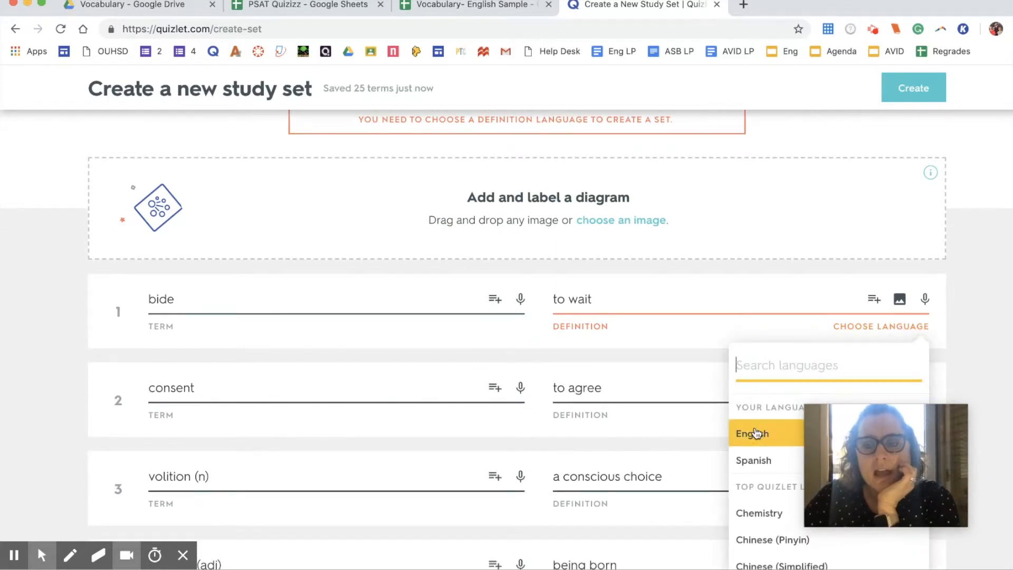
left_click(751, 432)
left_click(897, 90)
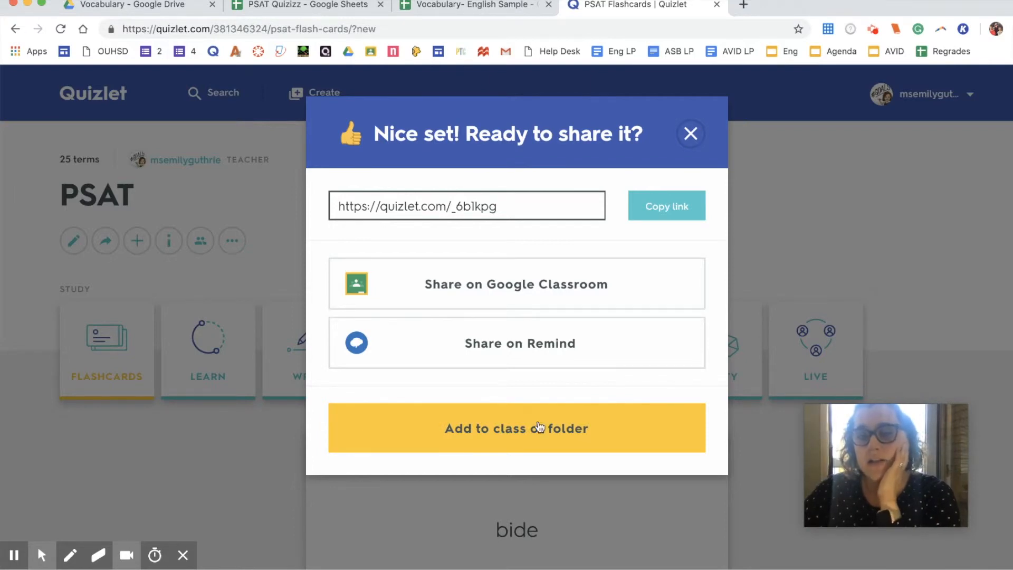
Step: Add the PSAT set to the first Test class and return to the set's page
left_click(539, 427)
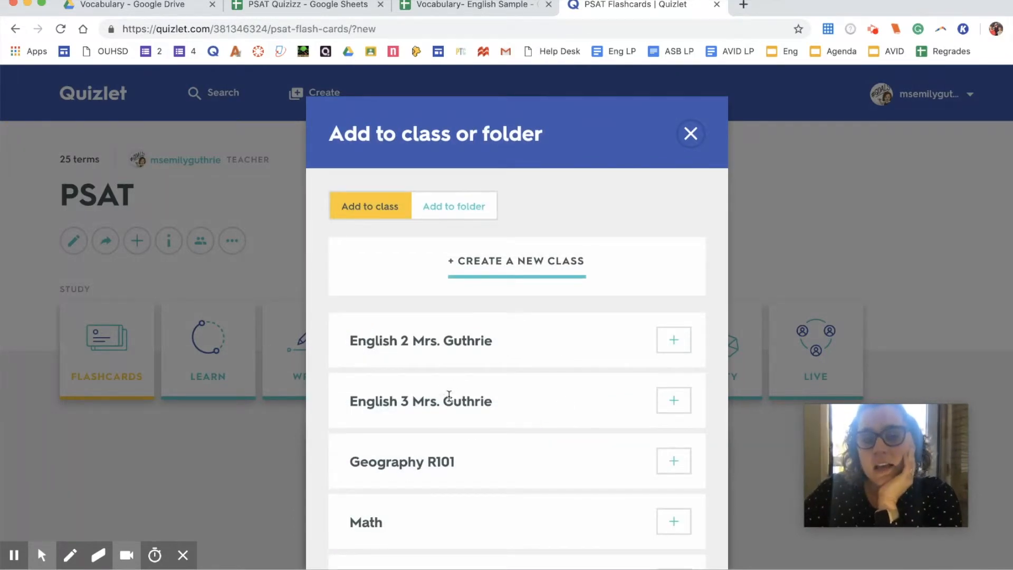
scroll(449, 395, "down", 5)
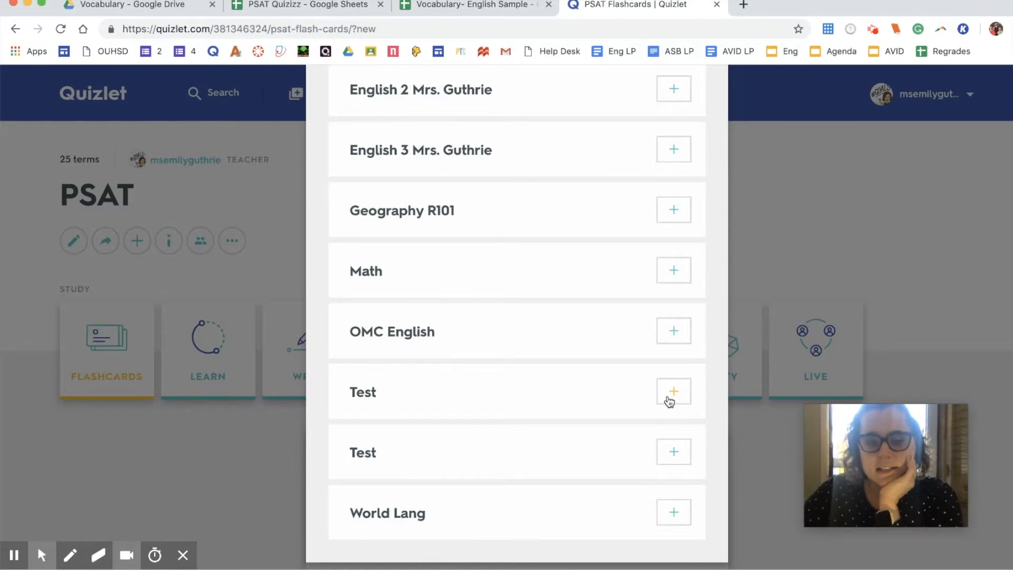
left_click(670, 398)
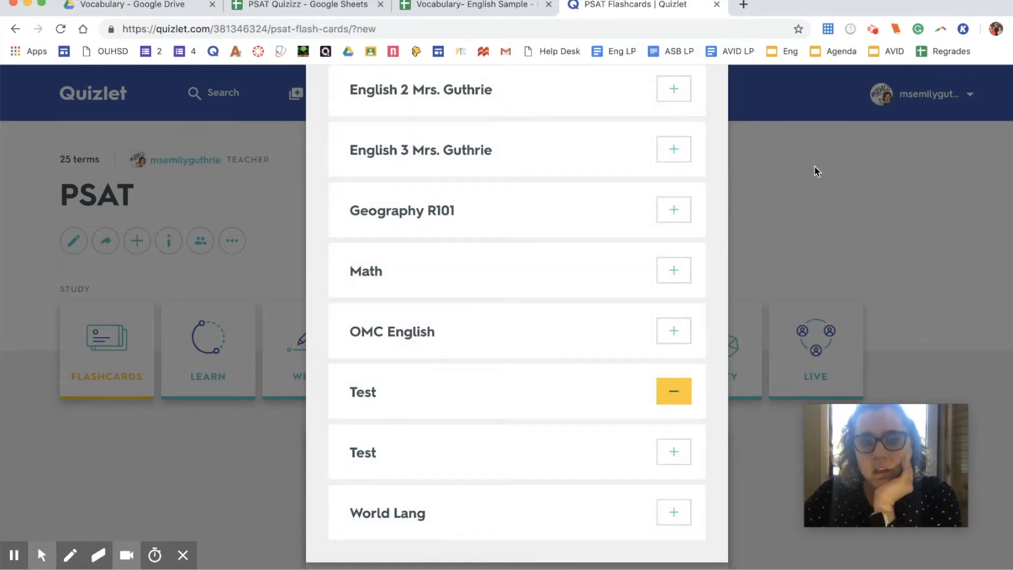
left_click(816, 166)
scroll(612, 222, "down", 3)
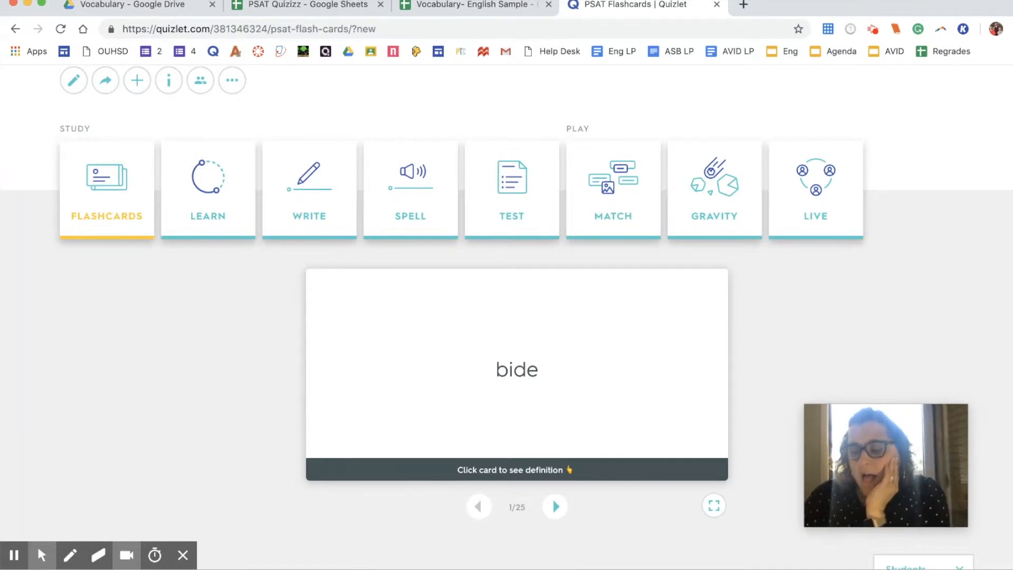
scroll(552, 497, "up", 3)
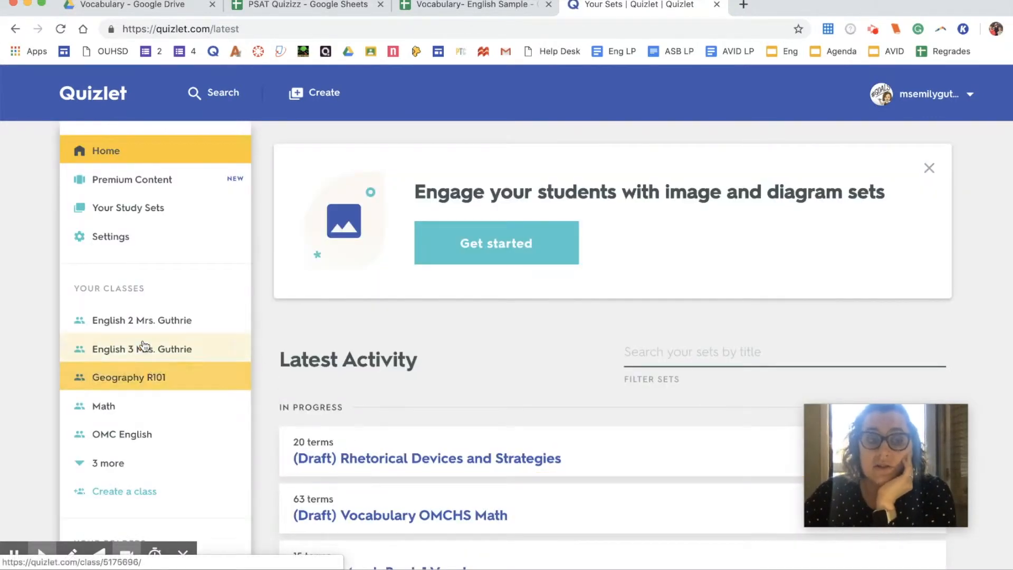
Step: Open OMC English and review which Rhetorical Devices terms students sometimes or rarely miss
left_click(128, 435)
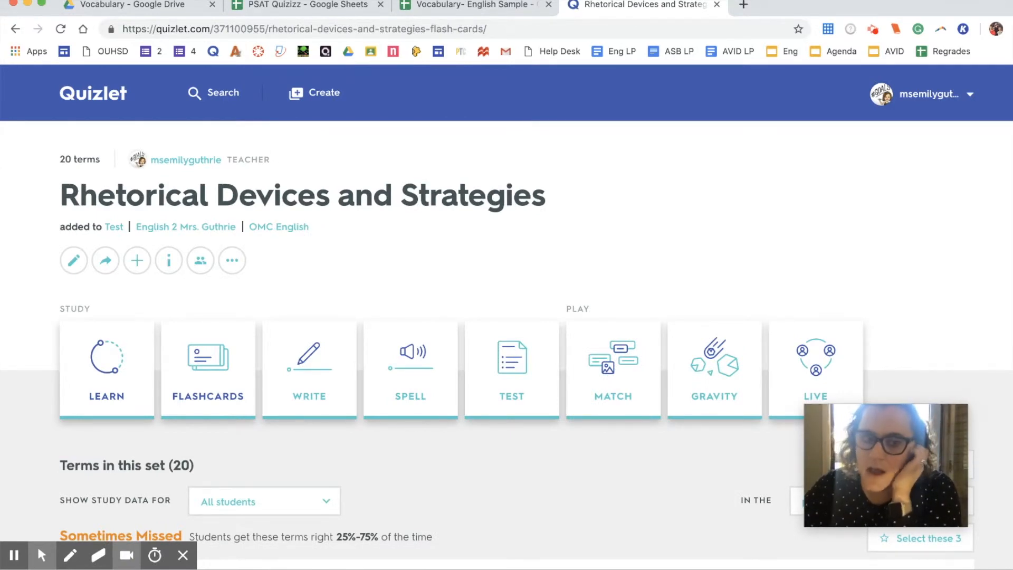
scroll(189, 244, "down", 5)
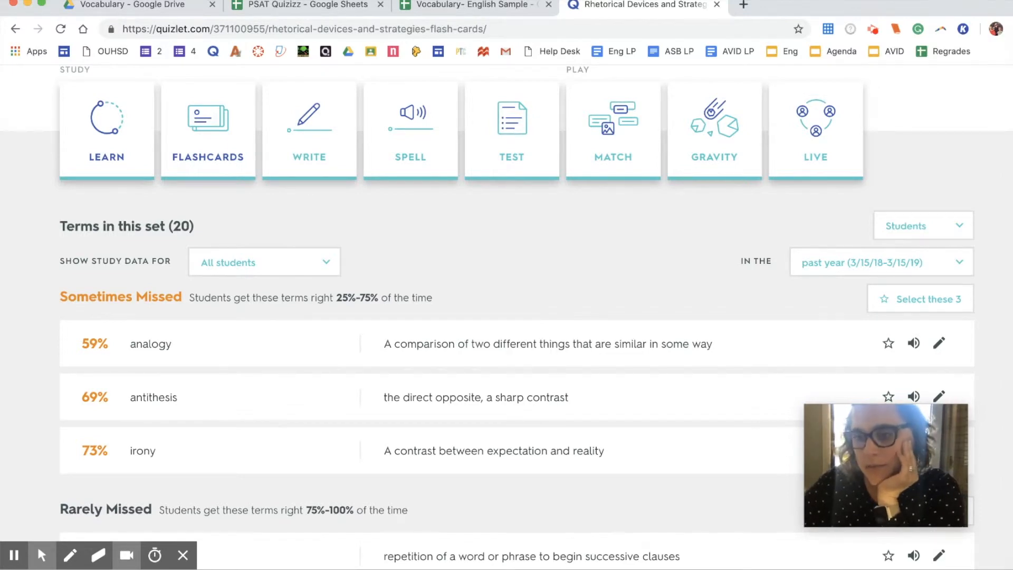
scroll(507, 314, "down", 5)
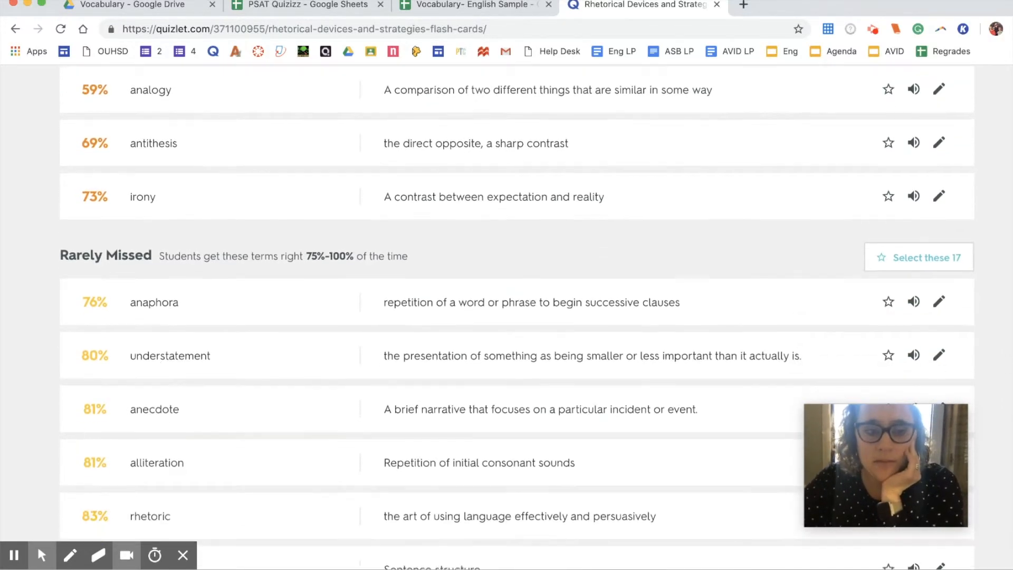
scroll(148, 374, "down", 12)
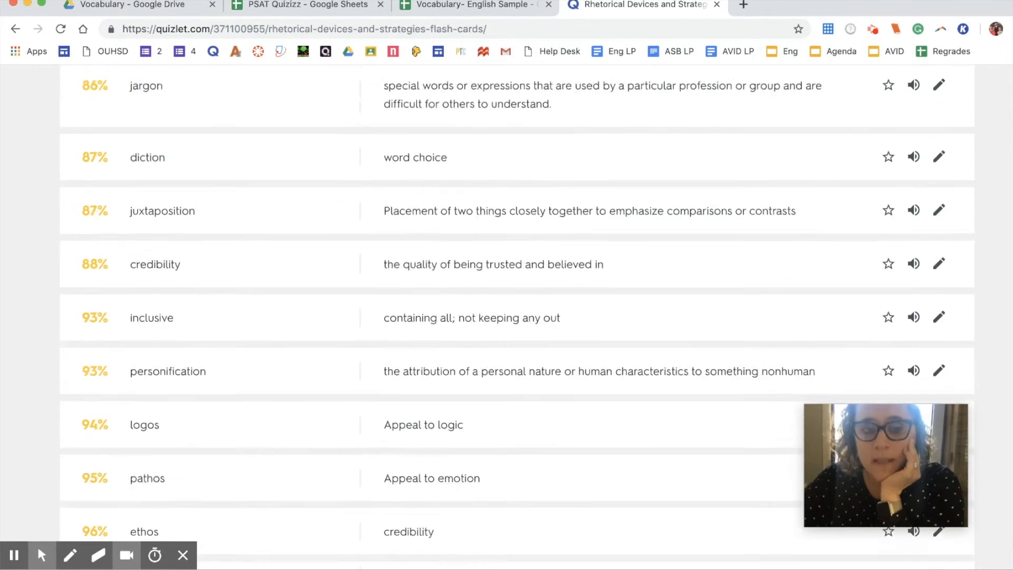
scroll(506, 316, "down", 6)
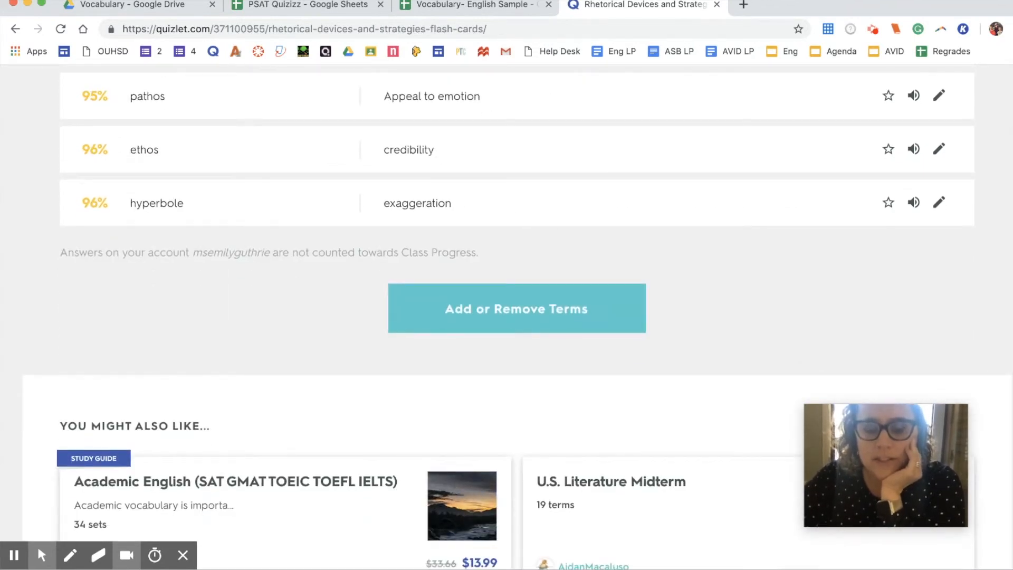
scroll(506, 317, "up", 1)
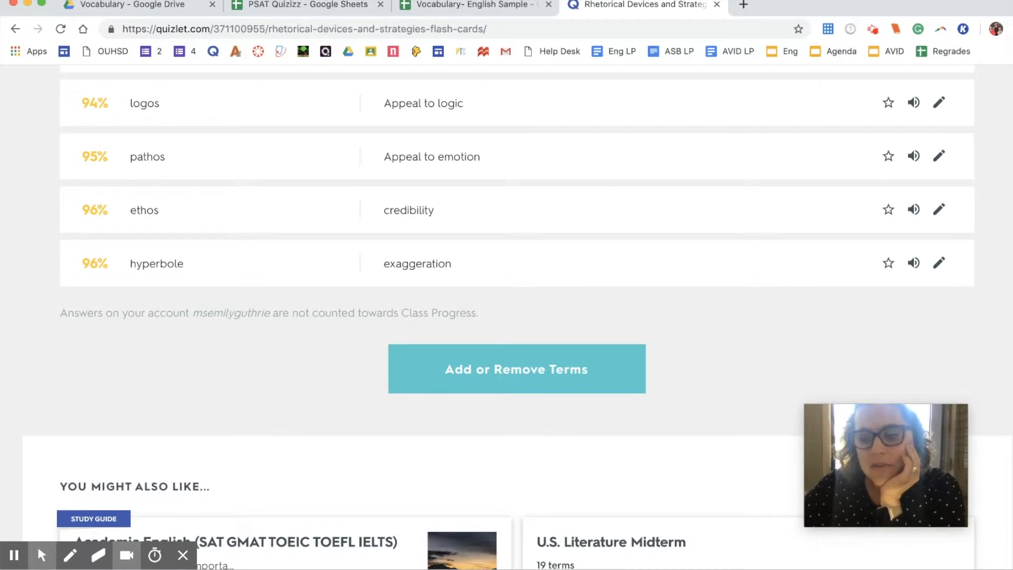
scroll(149, 362, "up", 20)
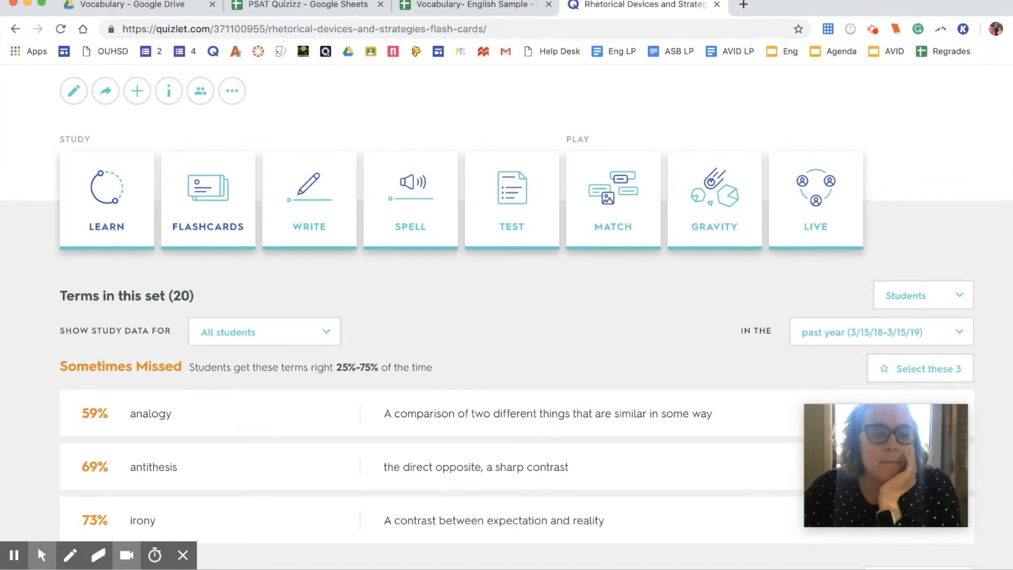
scroll(106, 338, "up", 2)
scroll(105, 338, "down", 5)
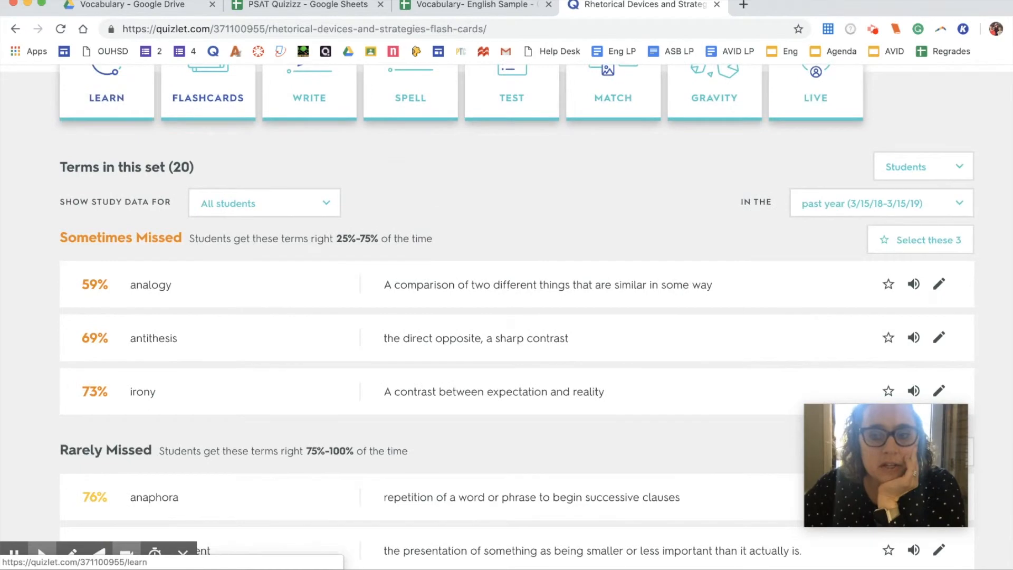
scroll(107, 95, "up", 5)
left_click(232, 260)
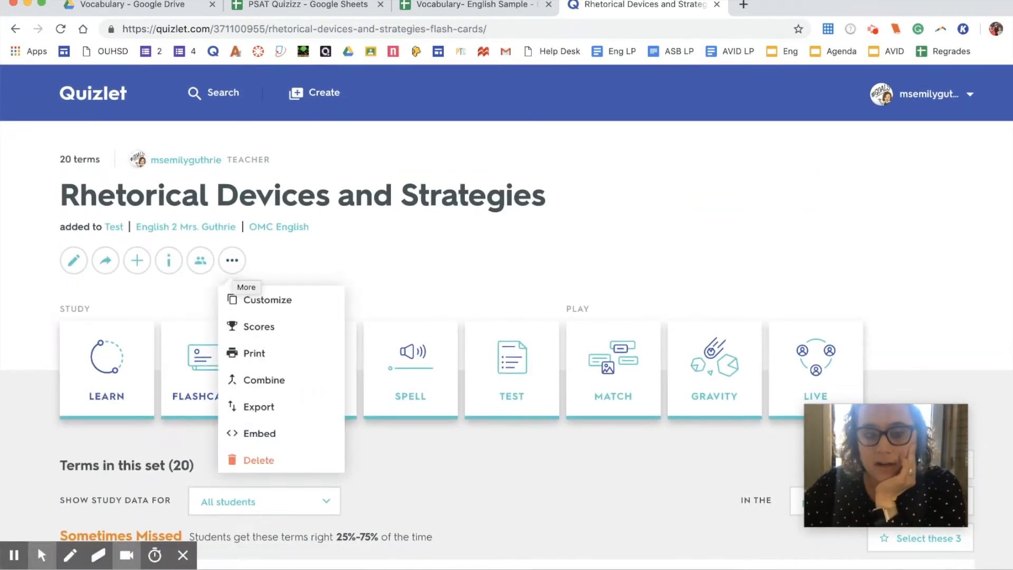
Step: Open the set's class progress, filtered to the OMC English class over the past year
left_click(198, 272)
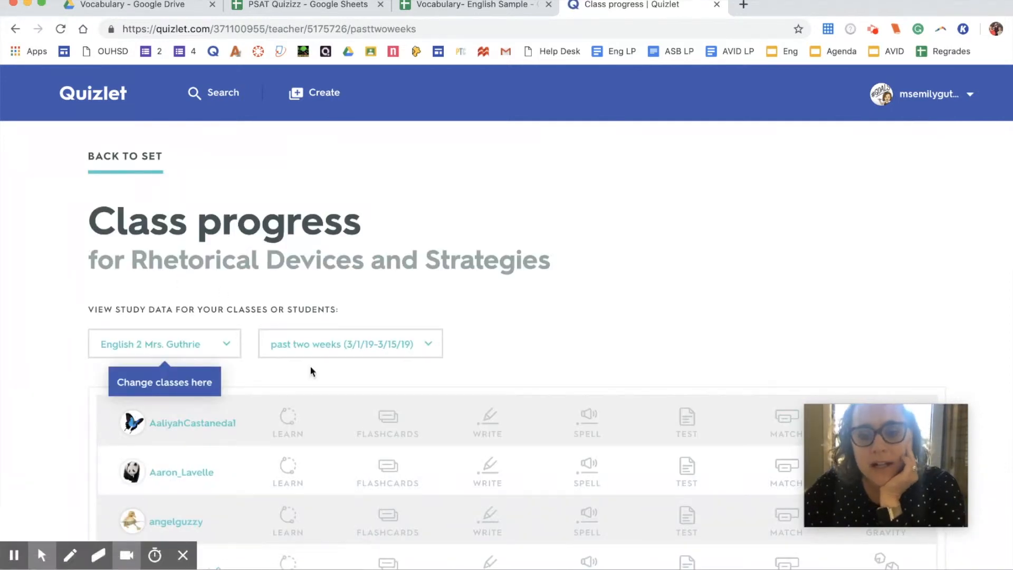
scroll(334, 372, "down", 1)
left_click(233, 280)
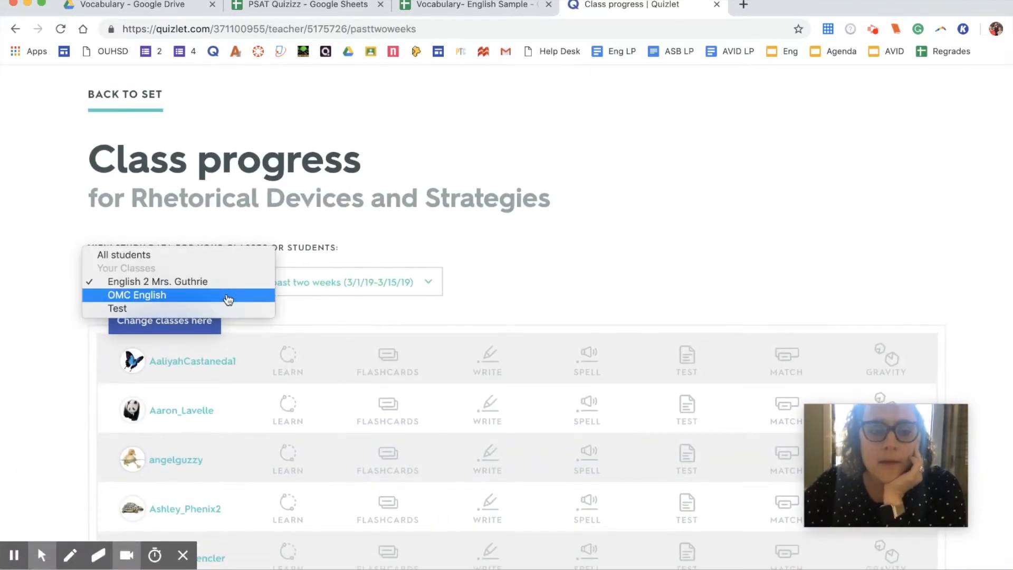
left_click(137, 295)
left_click(330, 289)
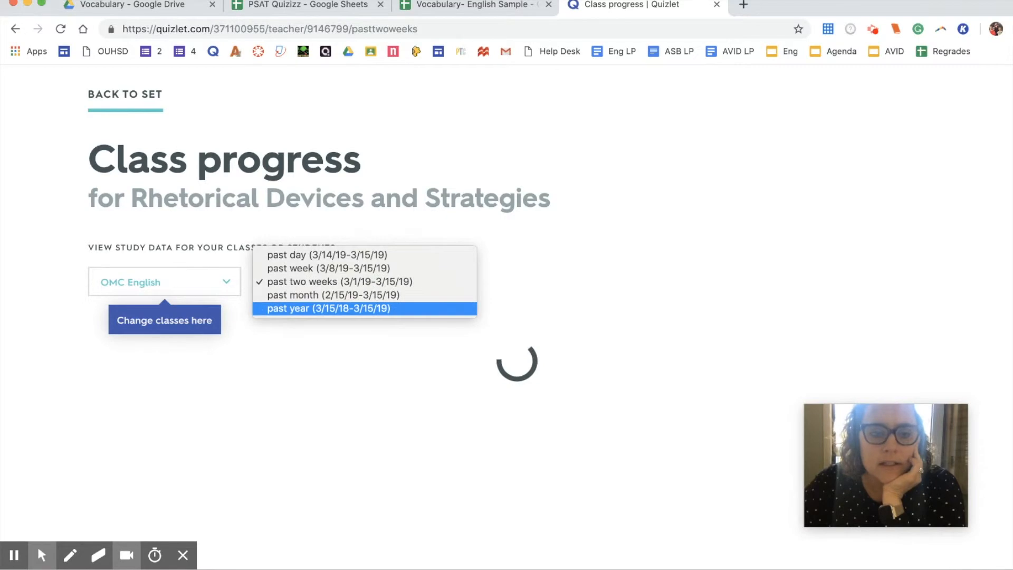
left_click(328, 308)
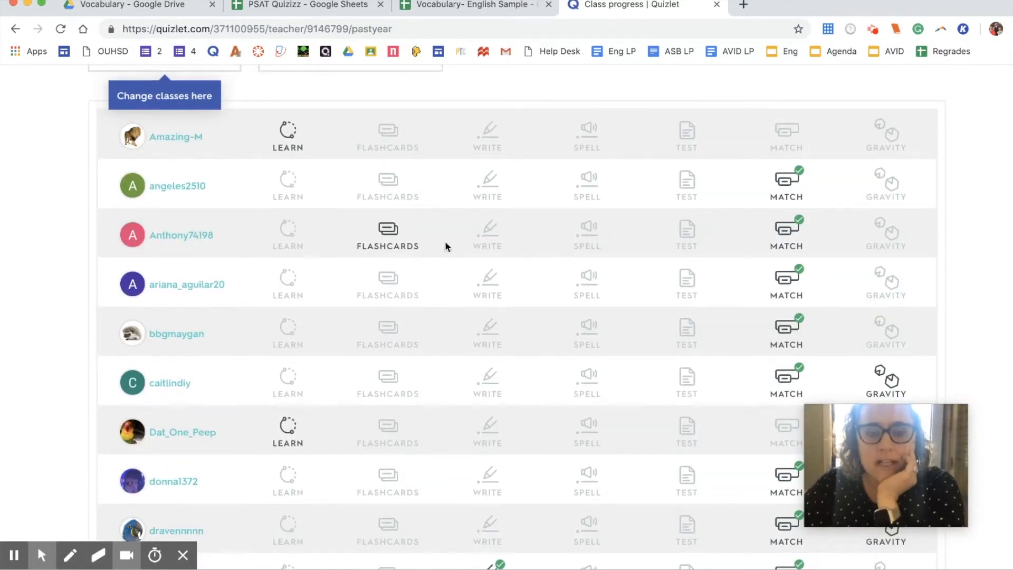
Step: Scroll through the OMC English student progress rows to review each student's activity
scroll(445, 246, "up", 3)
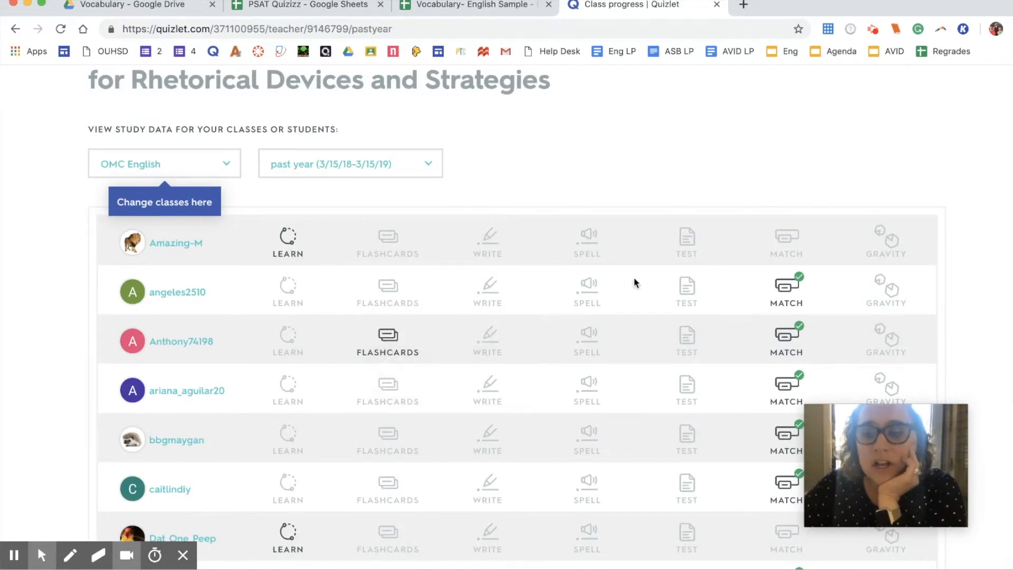
mouse_move(380, 338)
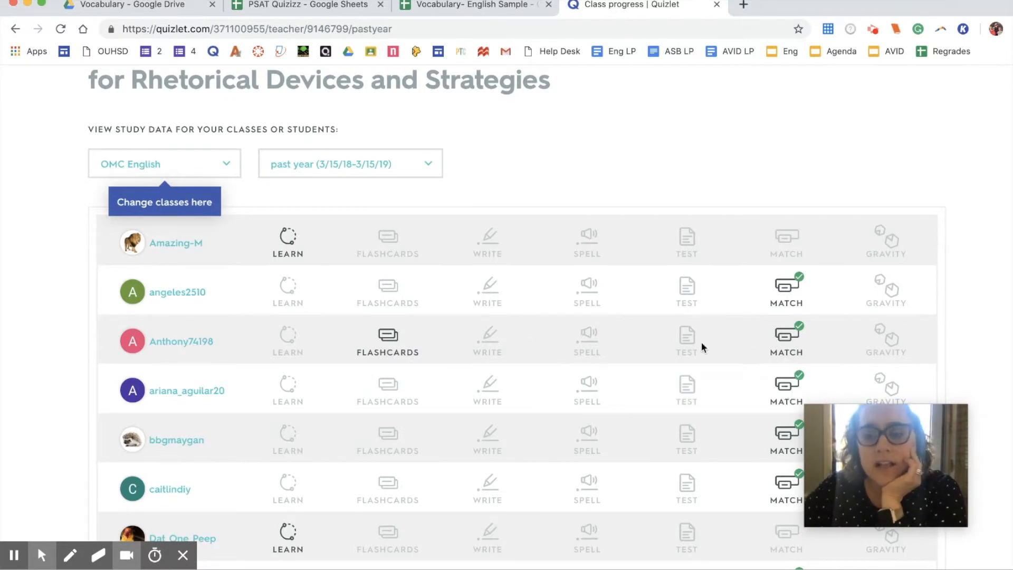
mouse_move(664, 330)
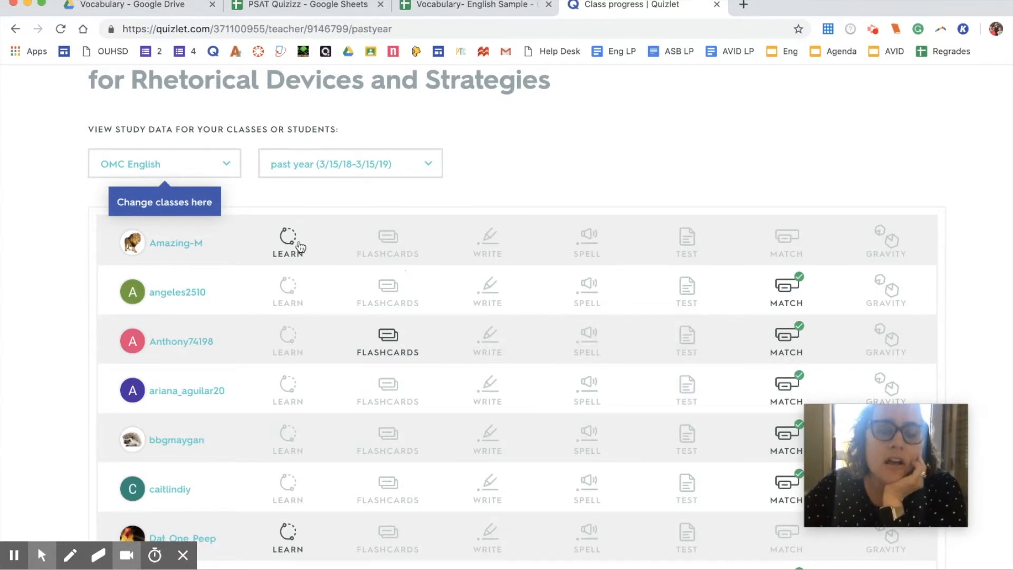
scroll(244, 262, "down", 2)
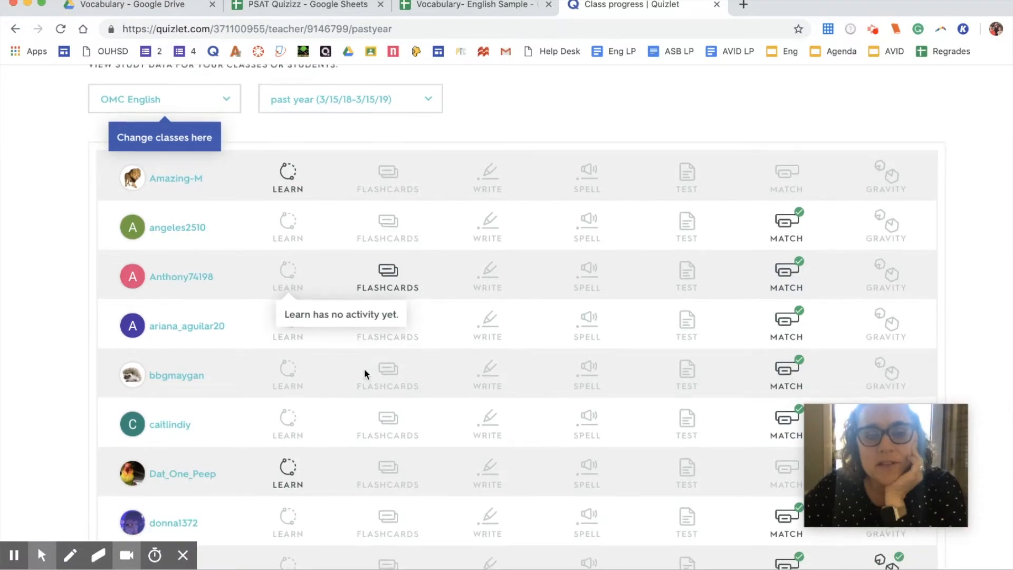
scroll(364, 373, "down", 3)
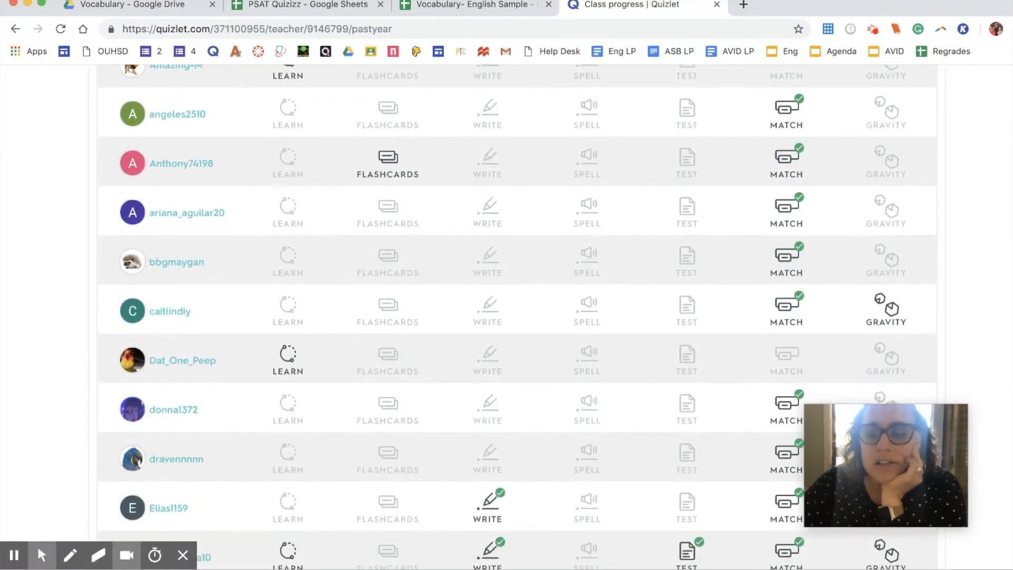
scroll(679, 333, "up", 4)
scroll(679, 333, "down", 5)
scroll(679, 332, "up", 6)
scroll(679, 333, "down", 15)
scroll(518, 316, "down", 9)
scroll(517, 316, "up", 9)
scroll(518, 316, "up", 15)
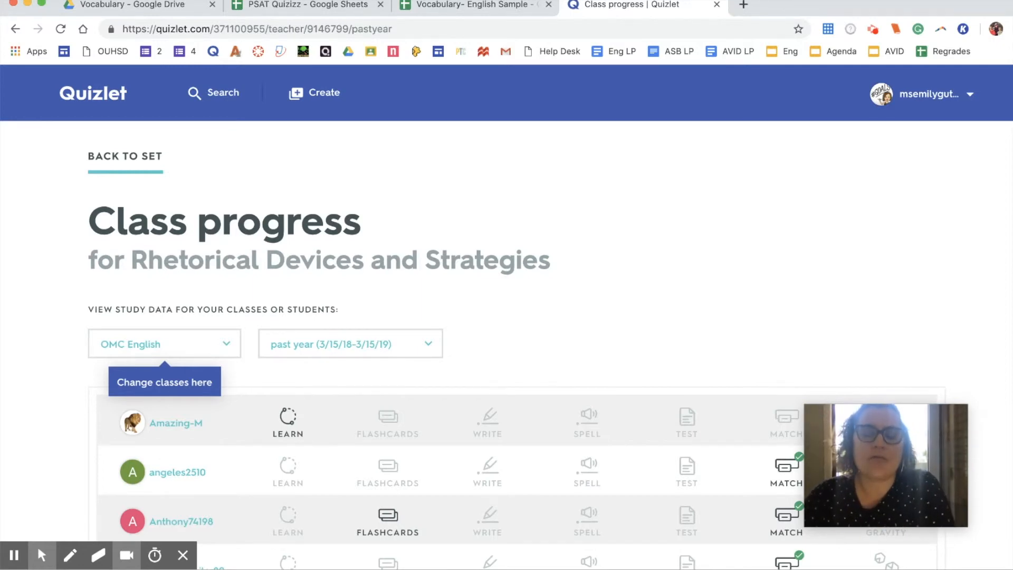
scroll(674, 325, "down", 1)
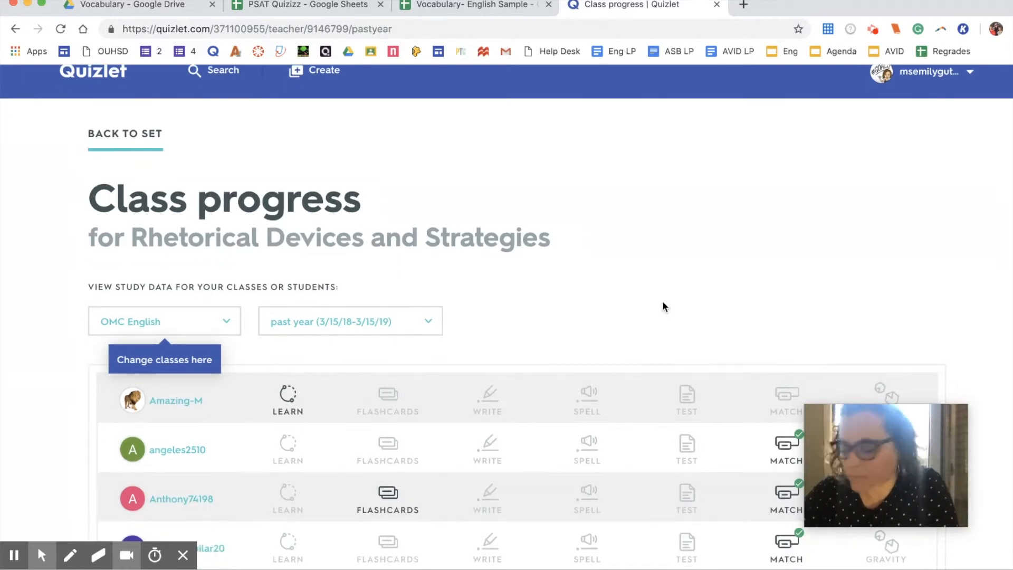
scroll(369, 238, "up", 1)
Step: Return to the Rhetorical Devices and Strategies set and open its Scores from the more menu
left_click(122, 172)
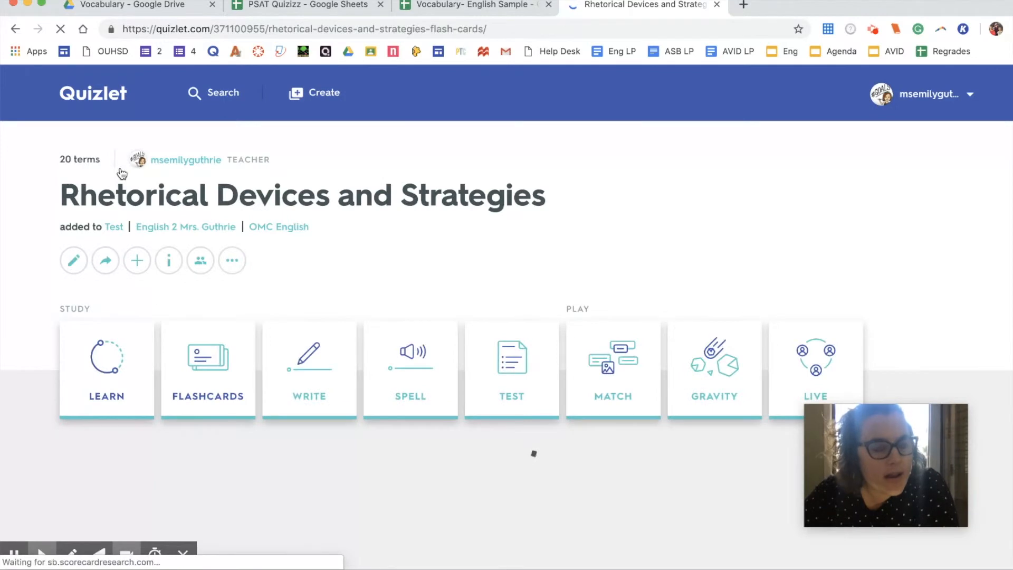
left_click(232, 260)
left_click(248, 327)
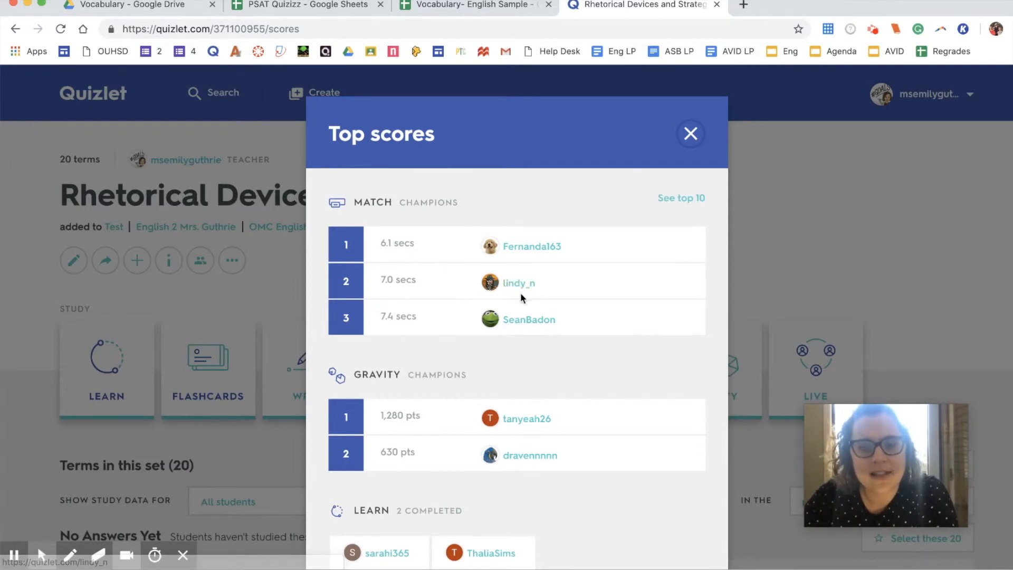
Step: Look over the Match, Gravity and Learn top scores, then close the dialog
scroll(533, 314, "down", 4)
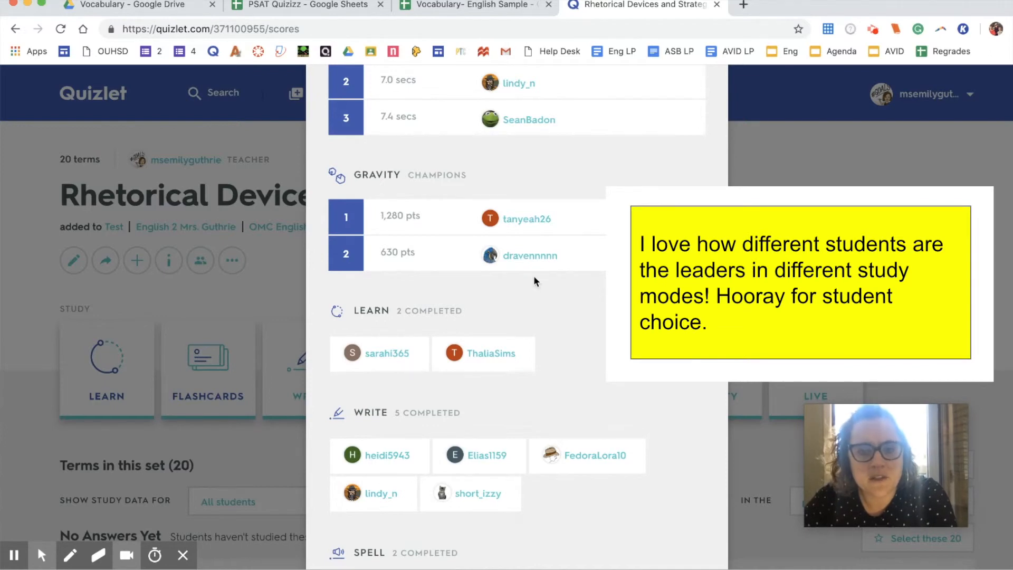
scroll(530, 264, "down", 2)
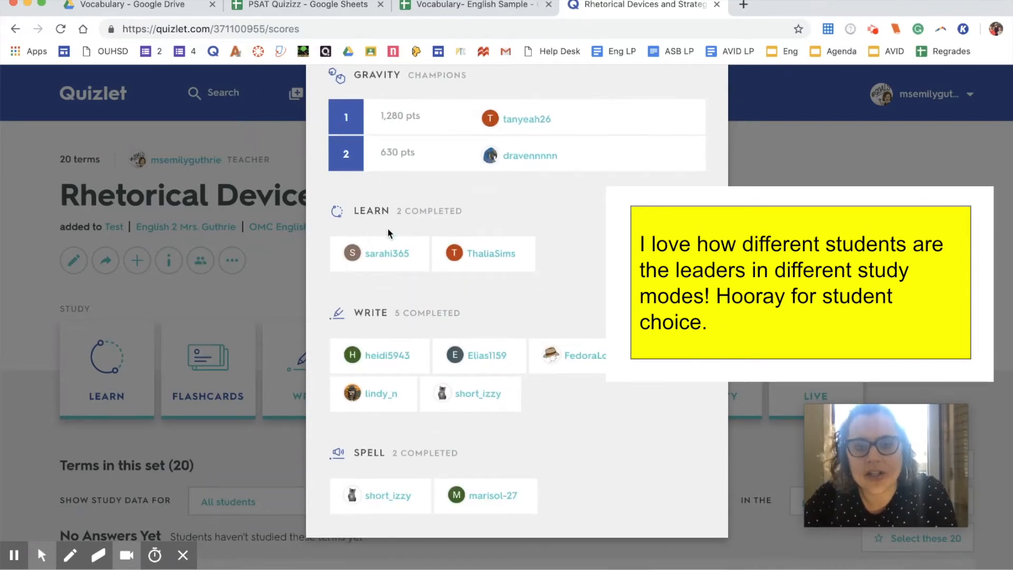
scroll(501, 267, "up", 1)
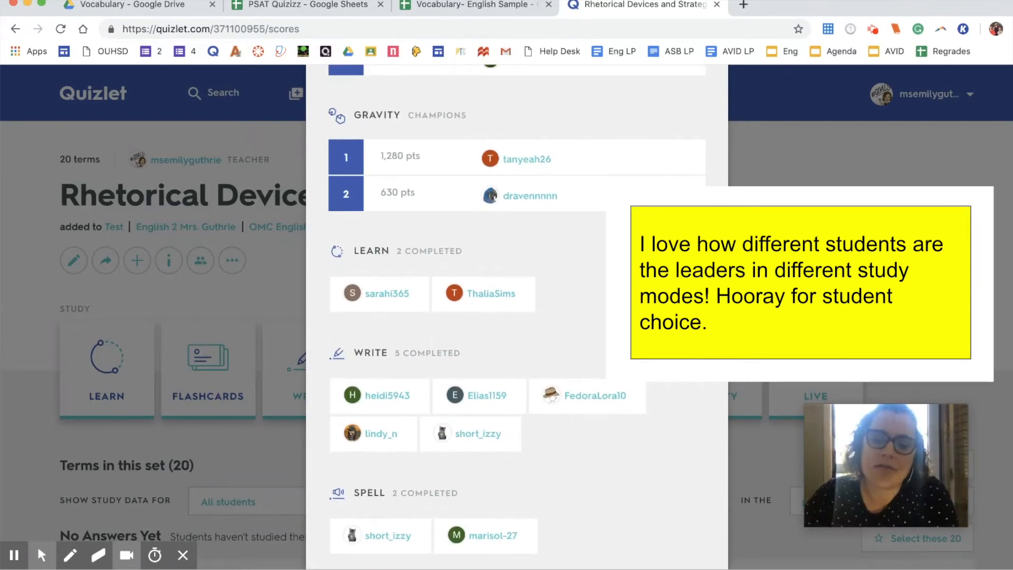
scroll(517, 317, "down", 1)
scroll(517, 317, "up", 6)
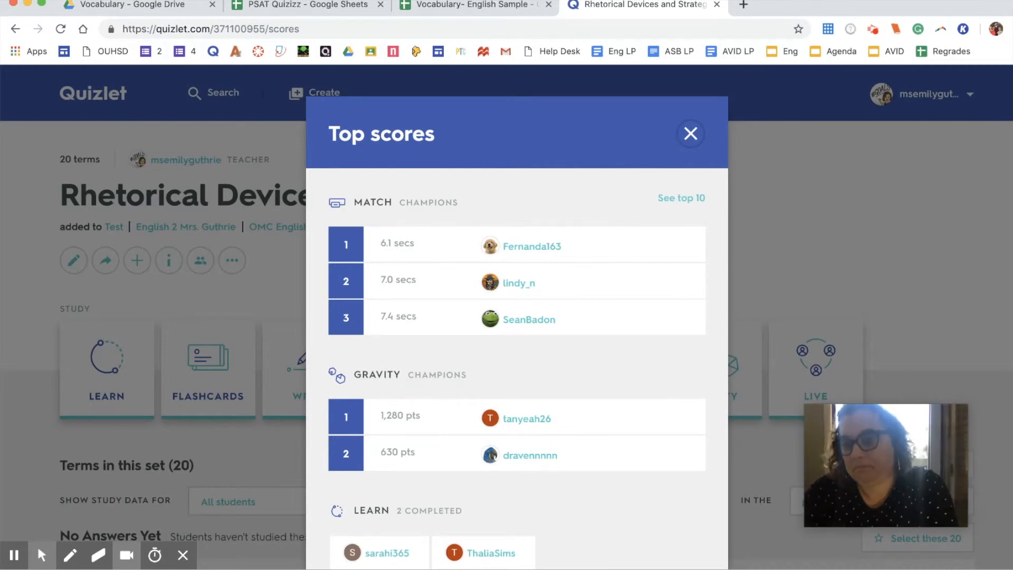
left_click(701, 136)
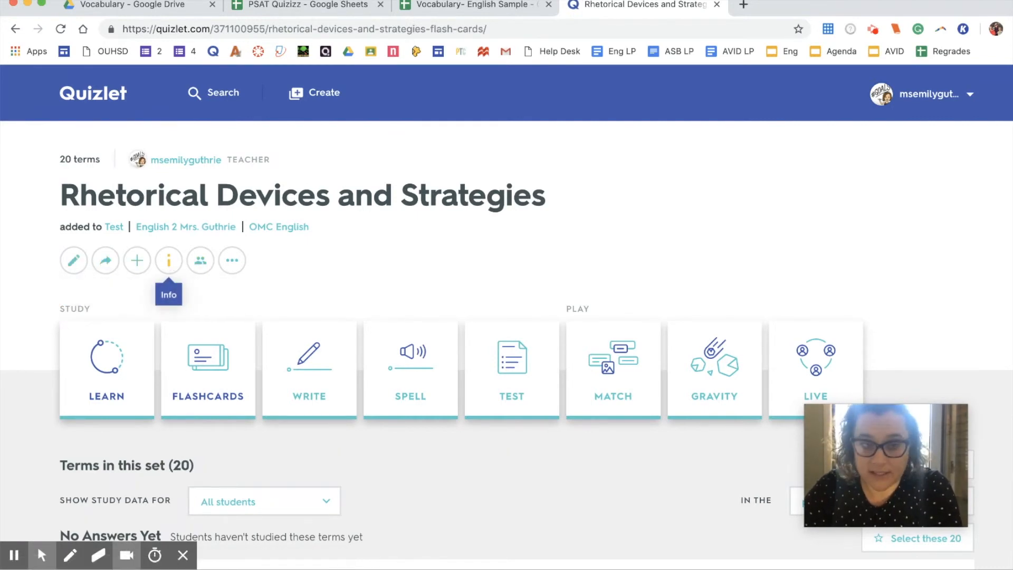
Step: Search Quizlet for CAASPP and open another user's 20-term CAASPP set from the results
left_click(231, 261)
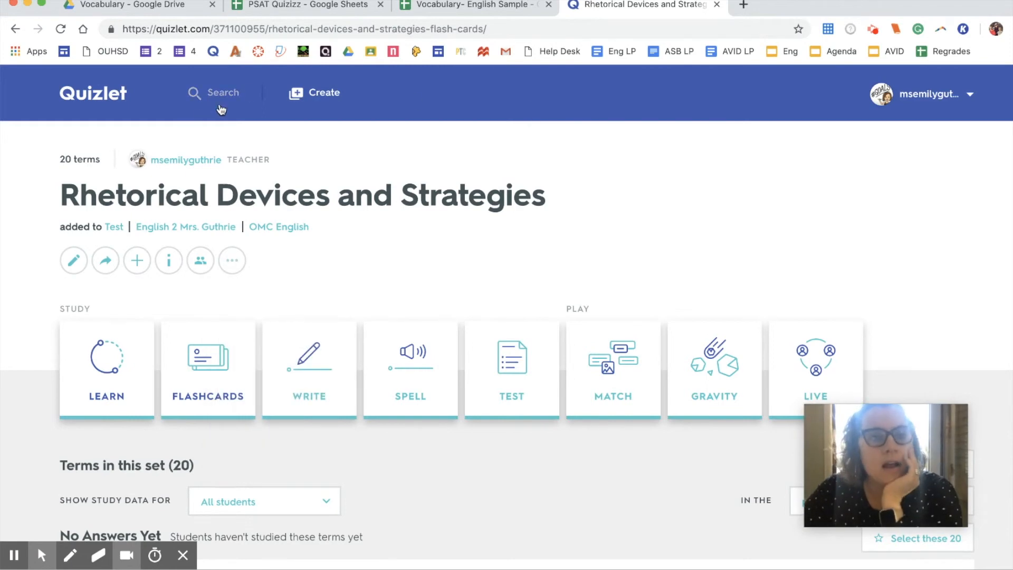
left_click(248, 91)
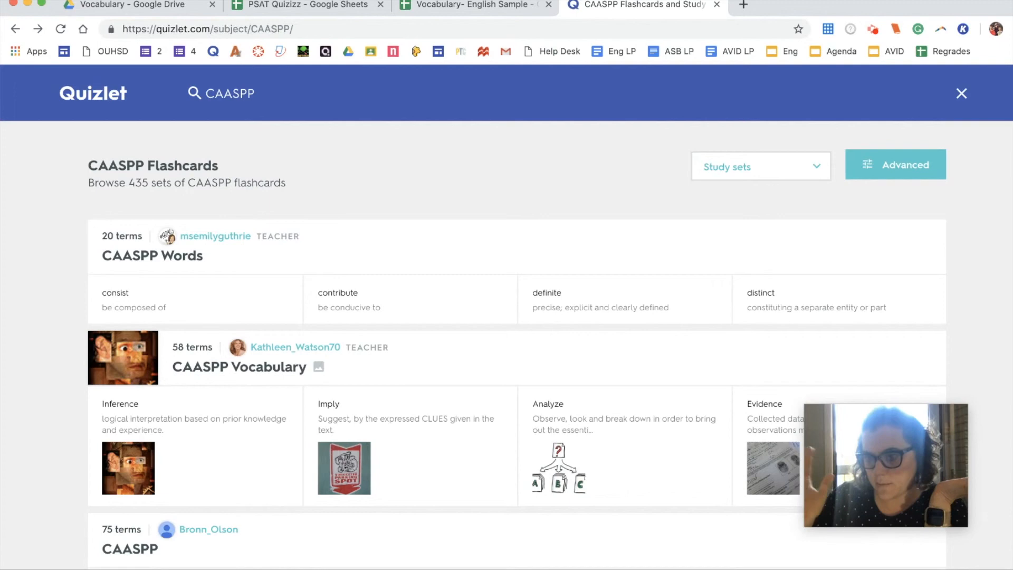
scroll(282, 267, "down", 9)
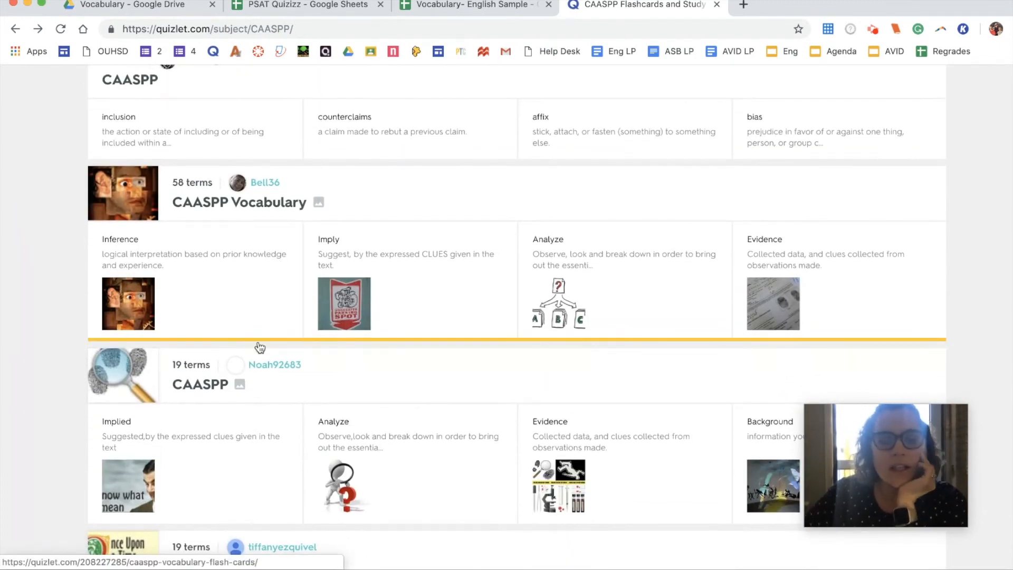
scroll(255, 347, "down", 3)
scroll(254, 347, "up", 7)
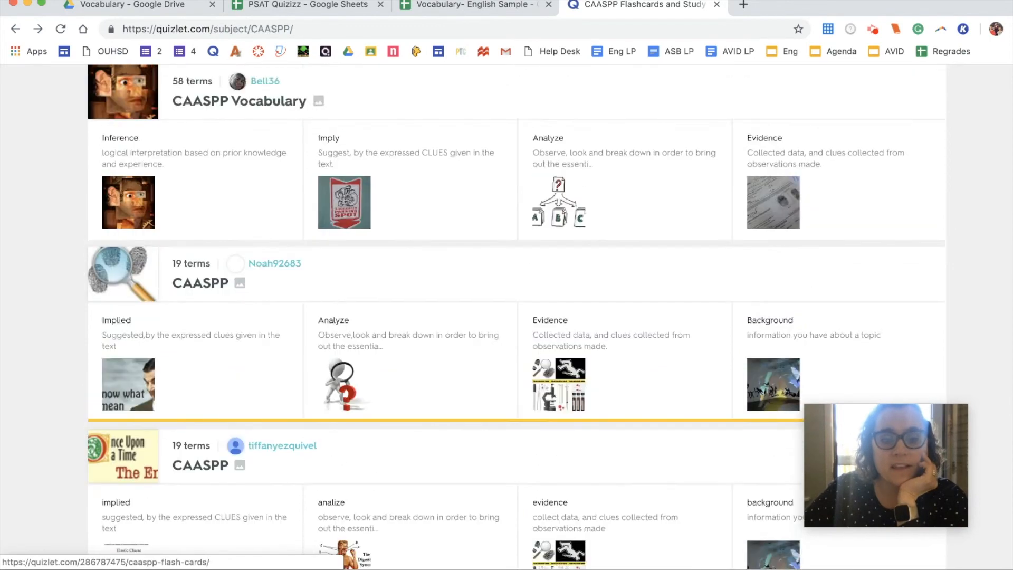
scroll(253, 341, "up", 5)
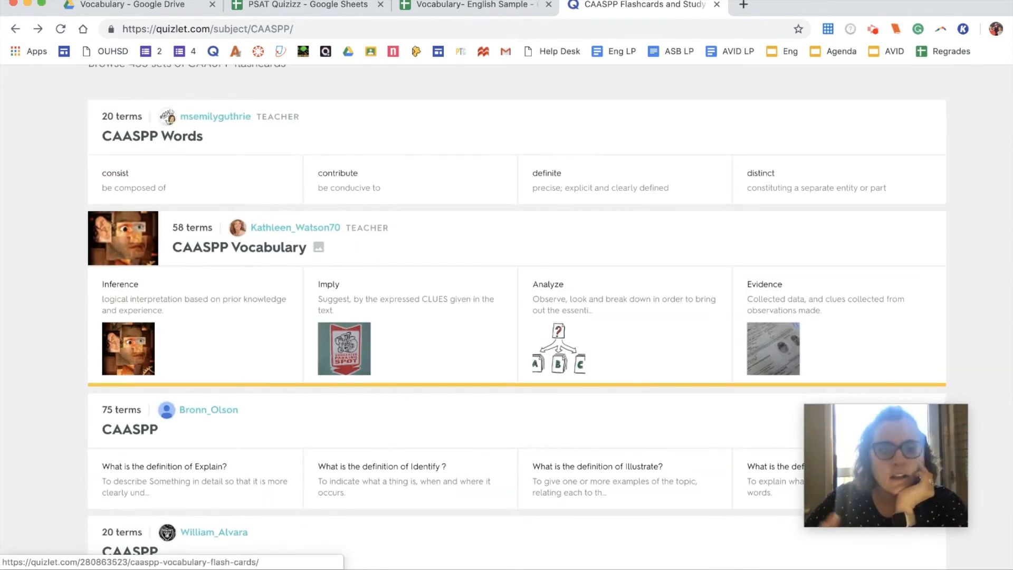
scroll(253, 341, "down", 5)
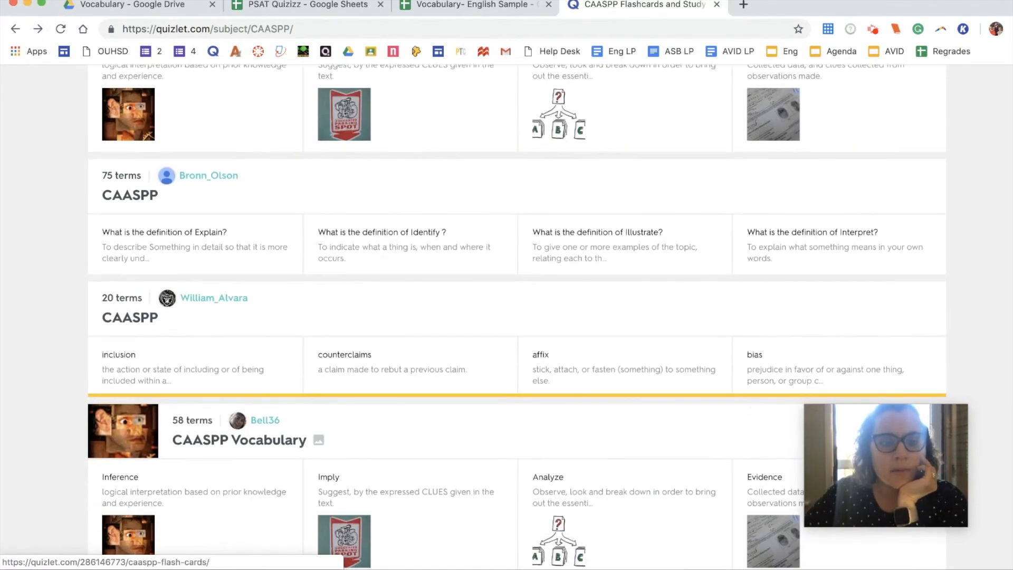
left_click(130, 330)
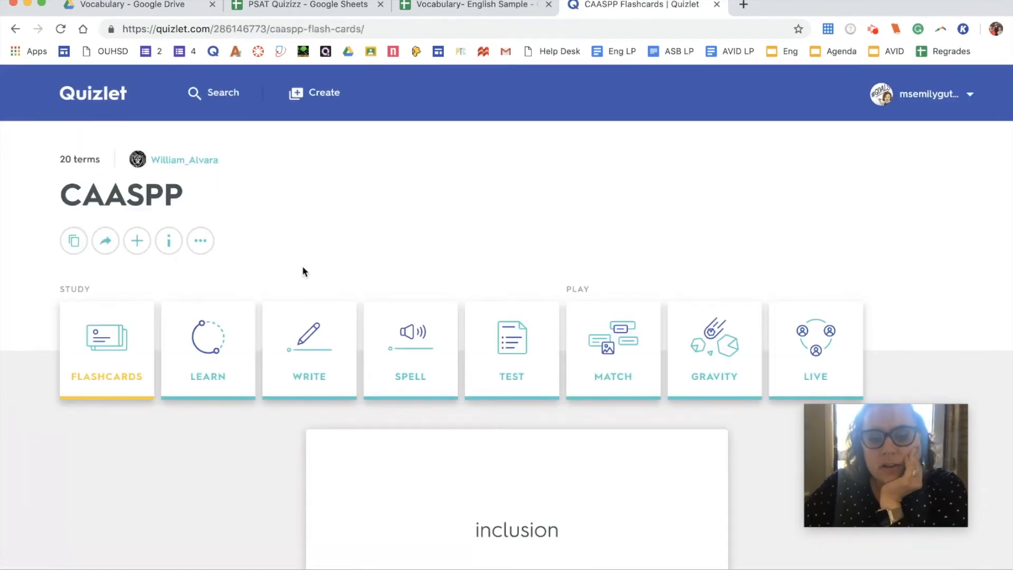
Step: Export the CAASPP set's terms as tab-separated text, copy it, and go to the Vocabulary- English Sample sheet
left_click(206, 246)
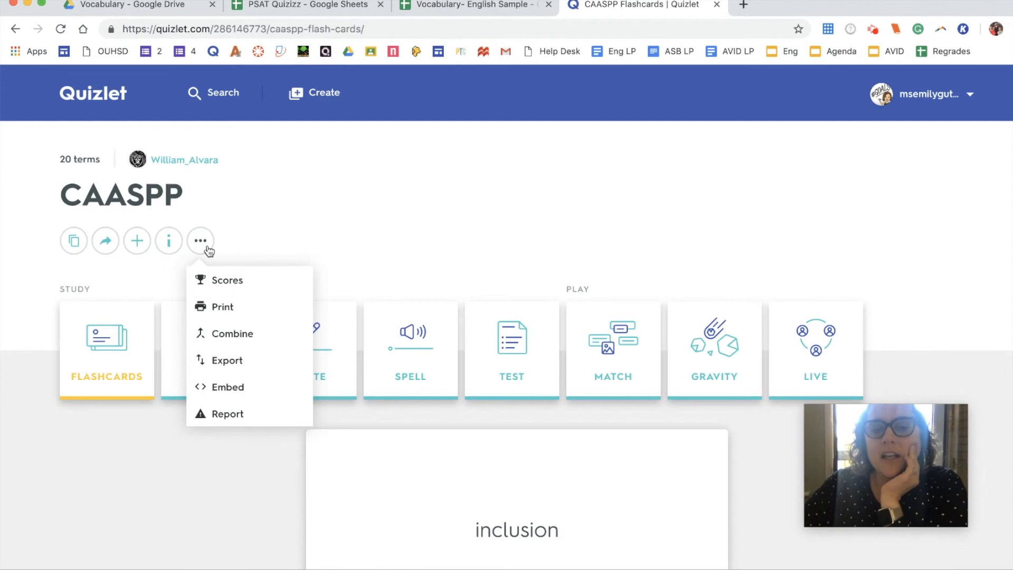
left_click(257, 370)
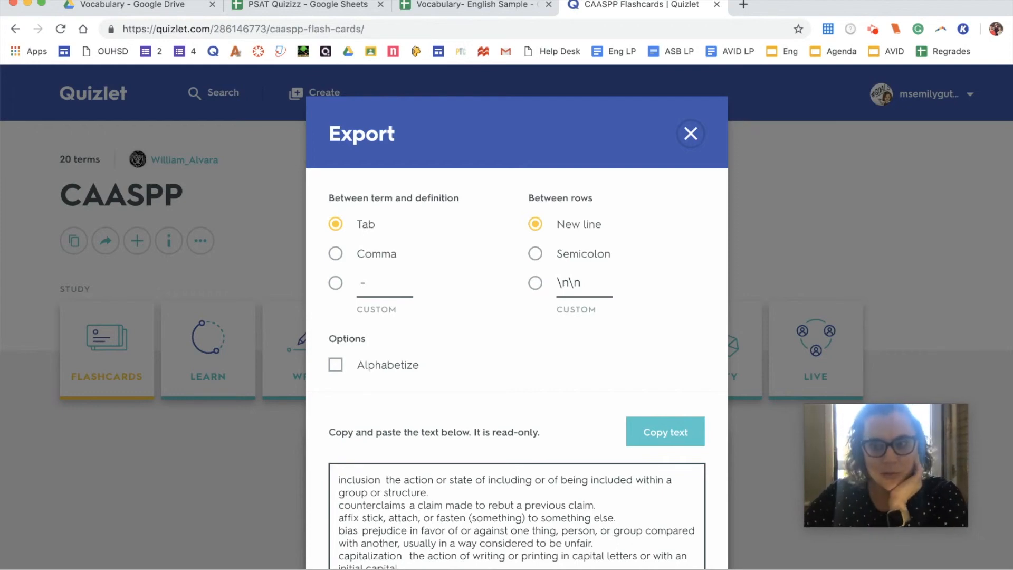
scroll(566, 319, "down", 2)
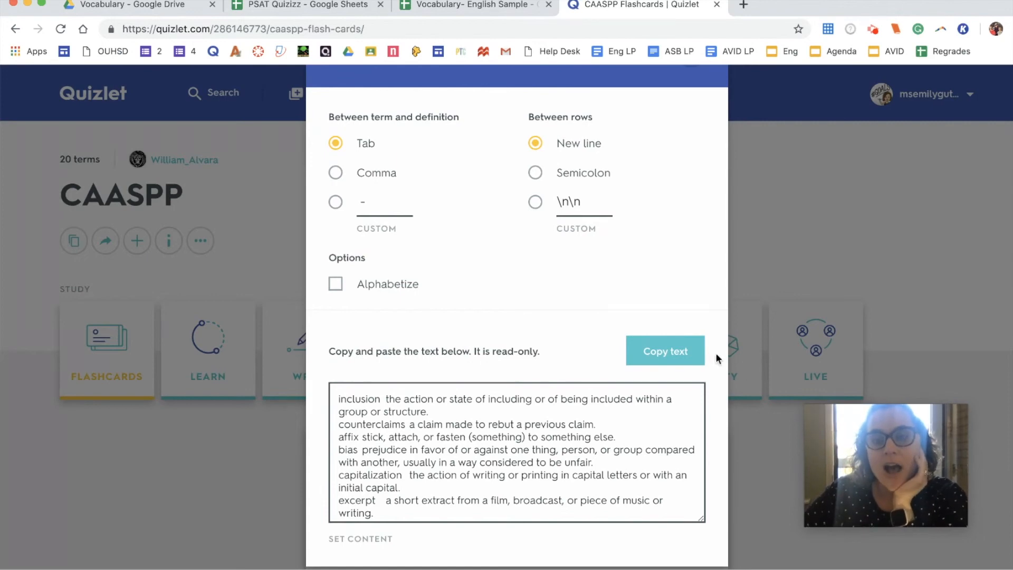
left_click(694, 354)
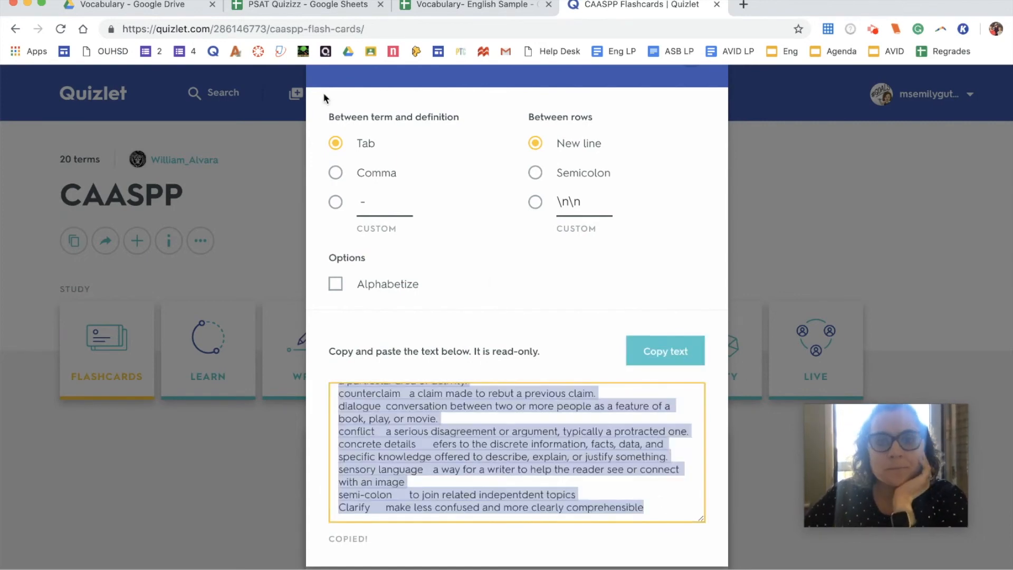
left_click(486, 6)
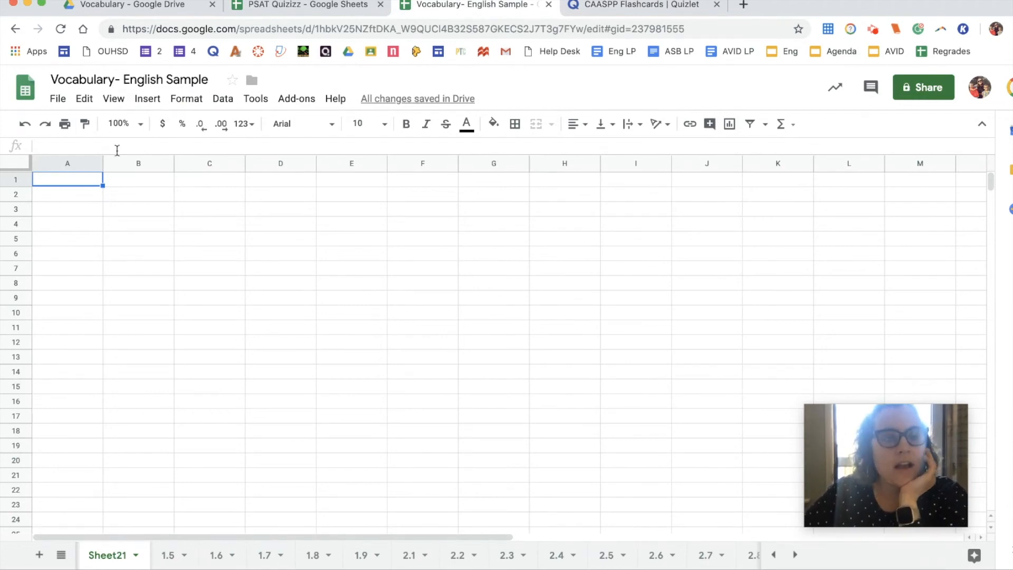
Step: Paste the copied CAASPP terms into A1 of Sheet21 as values only
right_click(74, 176)
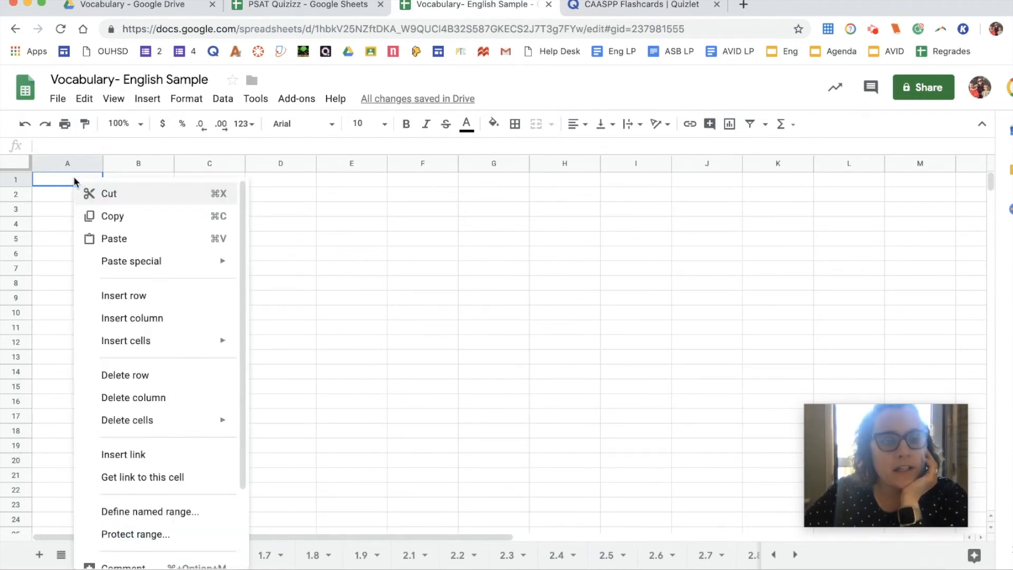
mouse_move(116, 266)
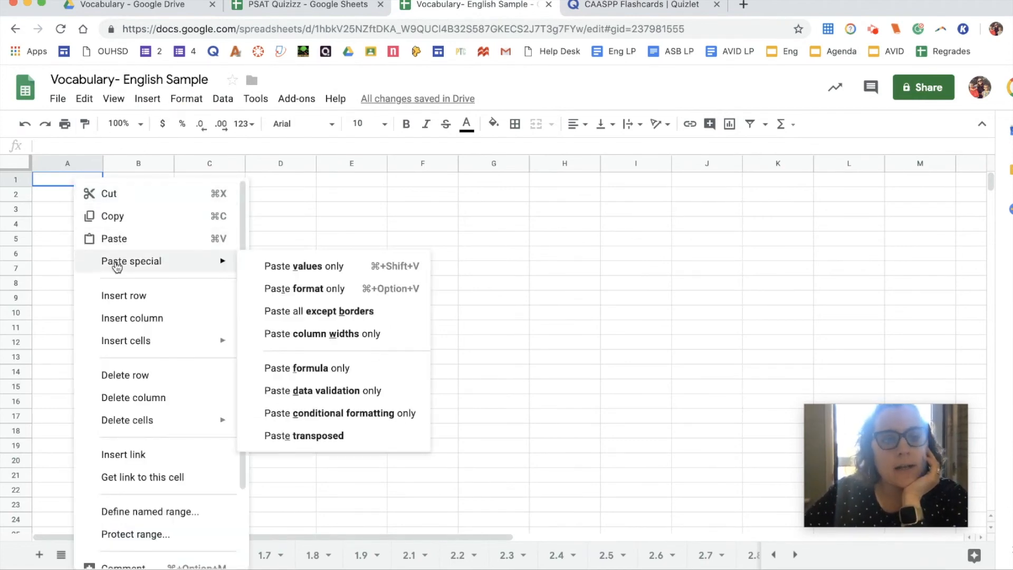
left_click(316, 267)
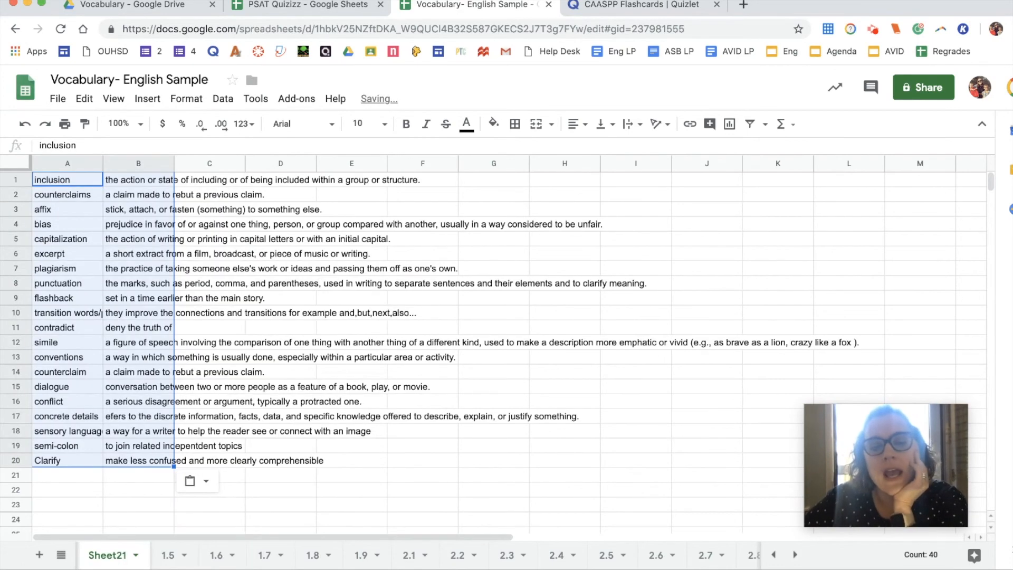
Step: Widen columns A and B so the terms and definitions fit
left_click(169, 221)
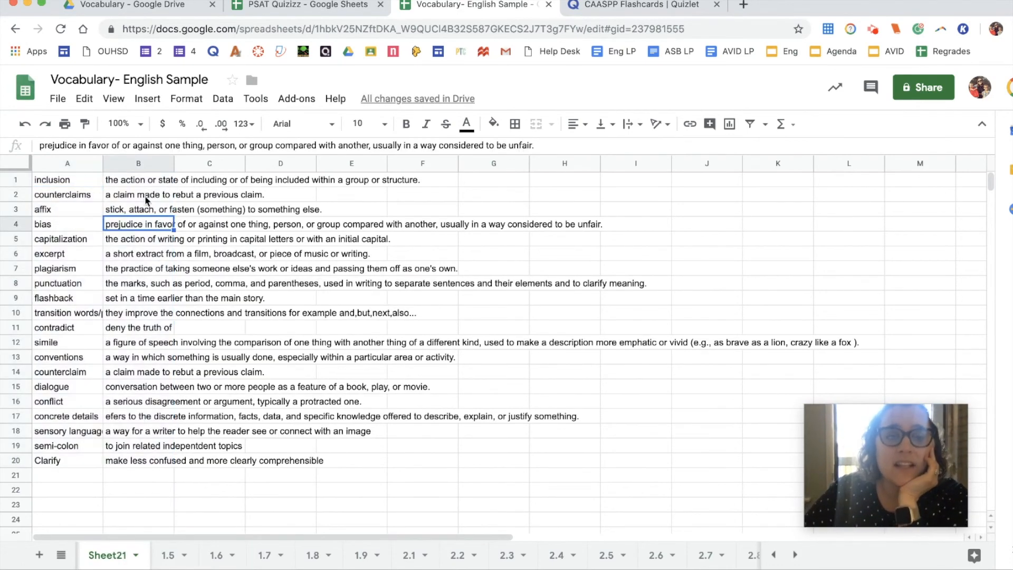
left_click_drag(102, 164, 140, 164)
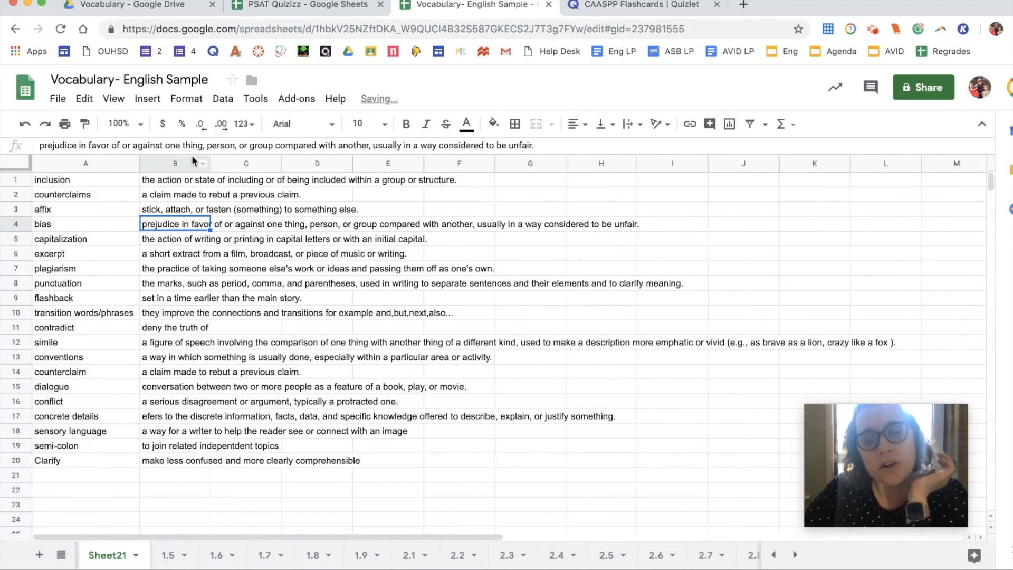
left_click_drag(210, 162, 704, 163)
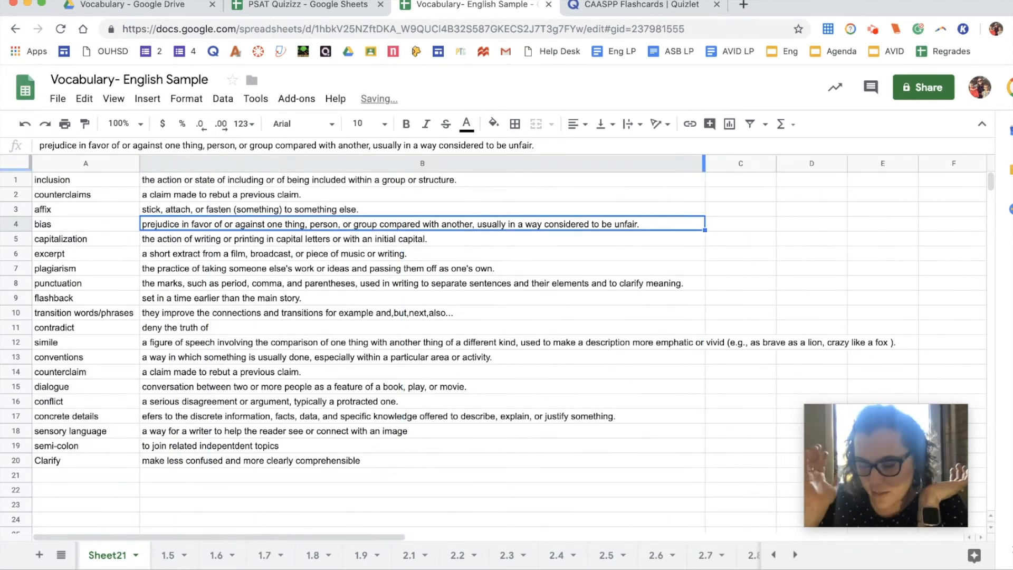